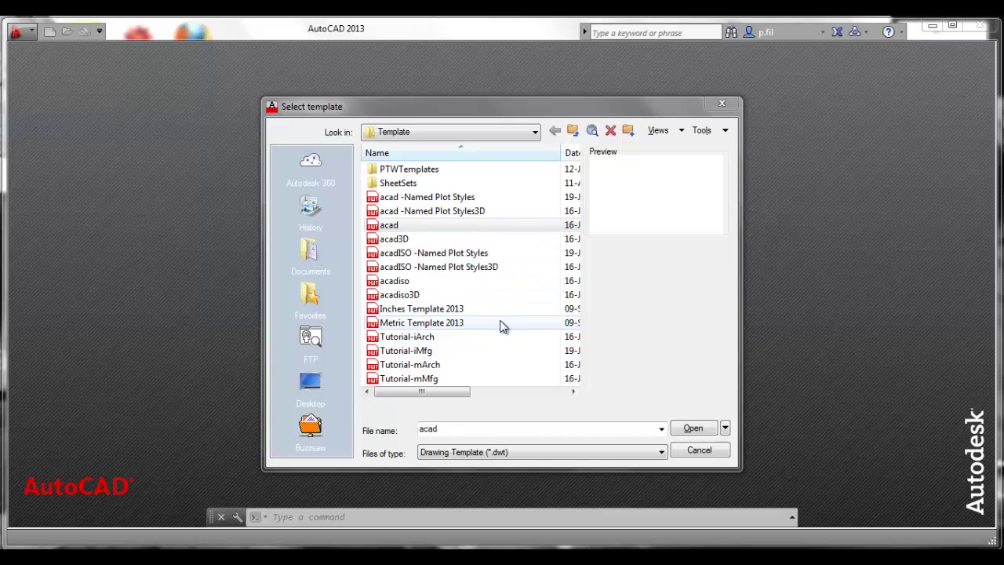
- Create a new drawing from the Inches Template 2013 template
click(440, 311)
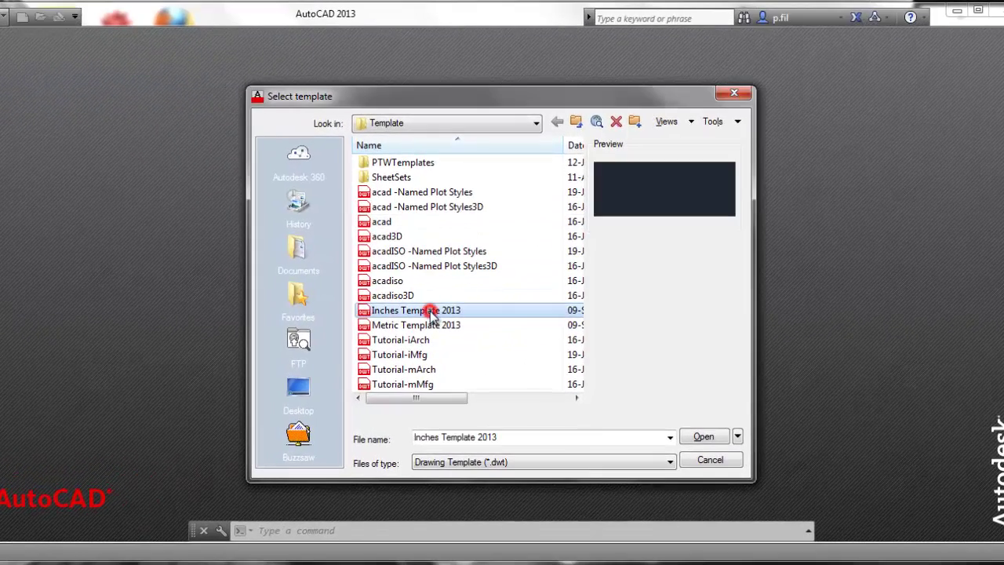
click(700, 437)
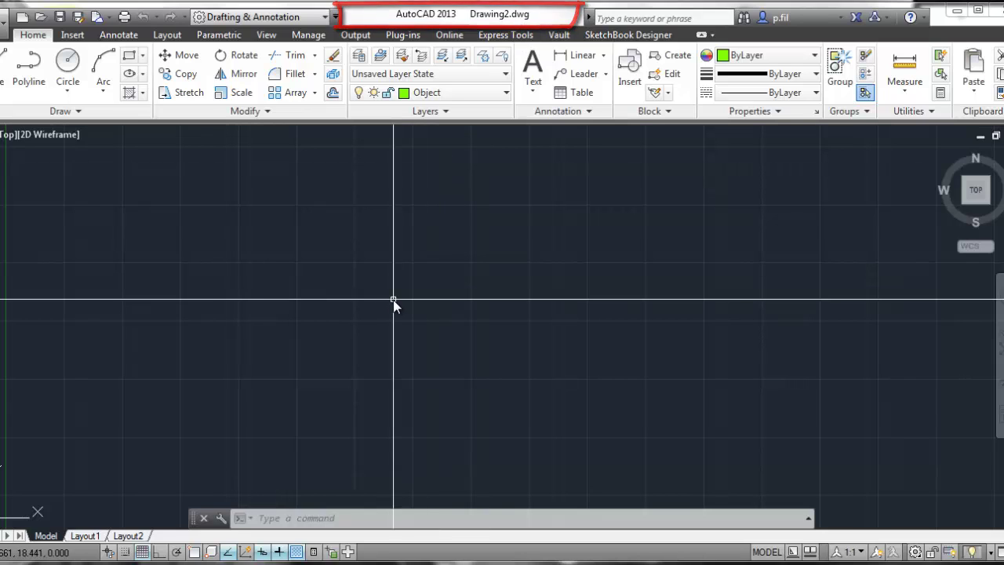
click(473, 94)
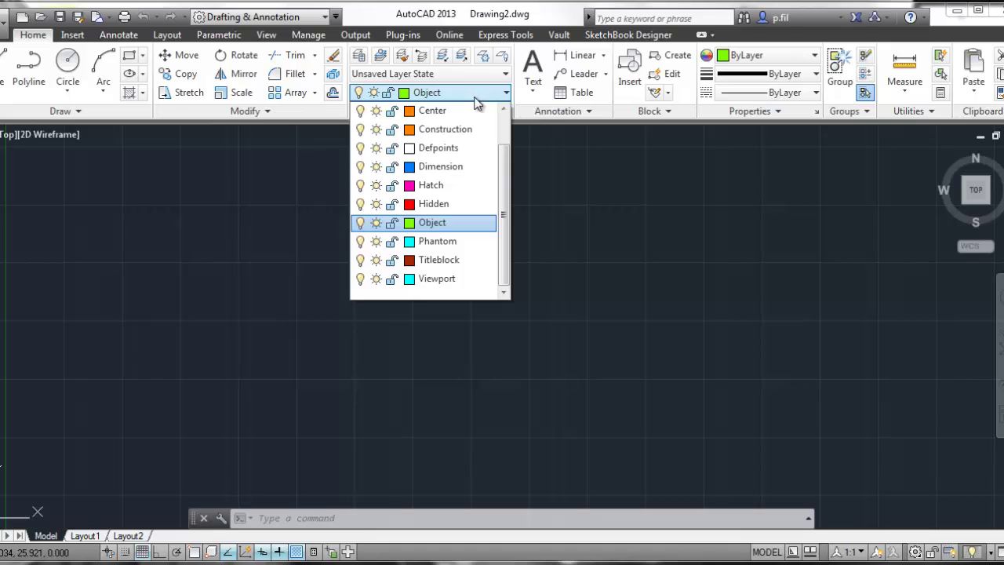
mouse_move(504, 176)
mouse_down()
mouse_move(504, 153)
mouse_move(509, 201)
mouse_up()
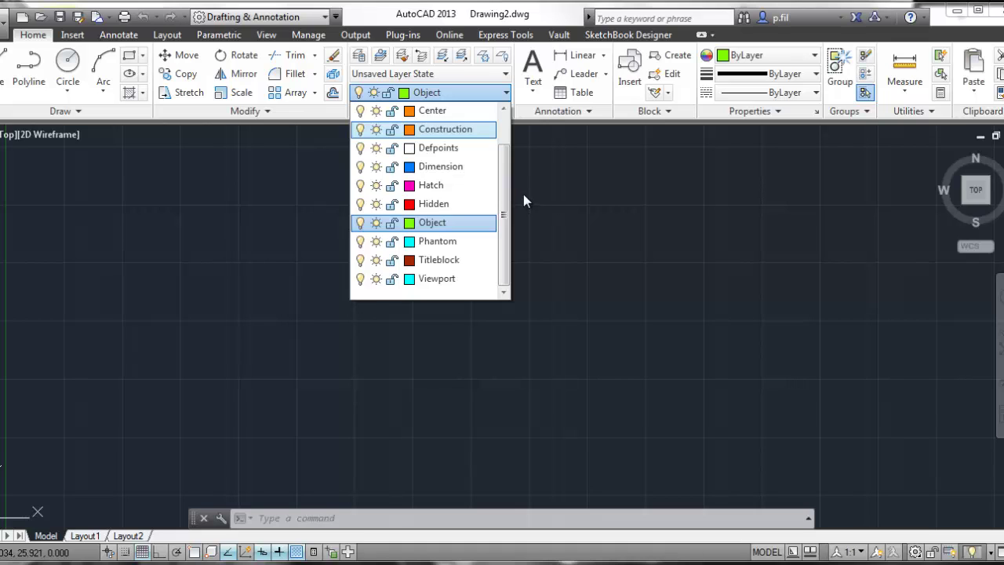
click(524, 200)
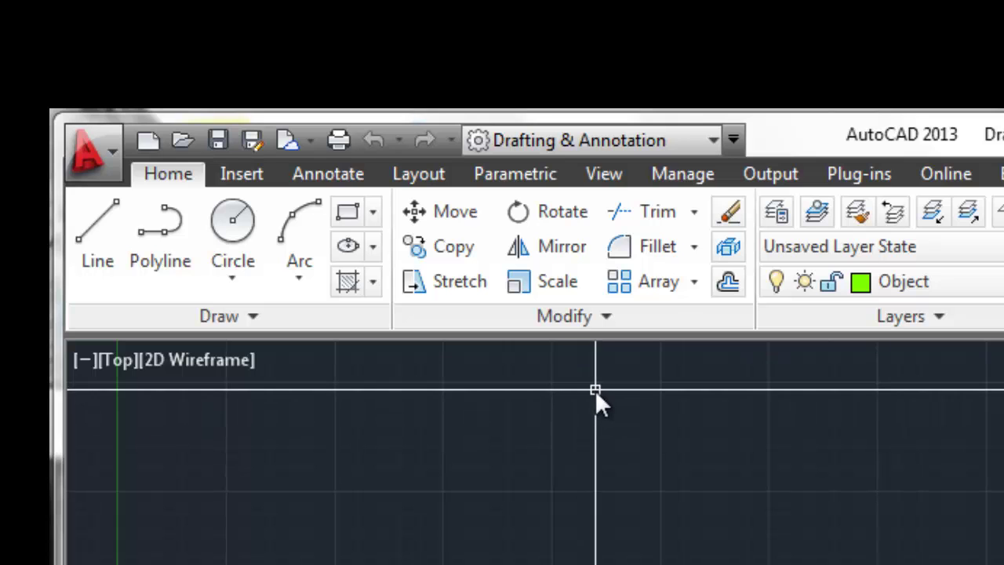
click(693, 213)
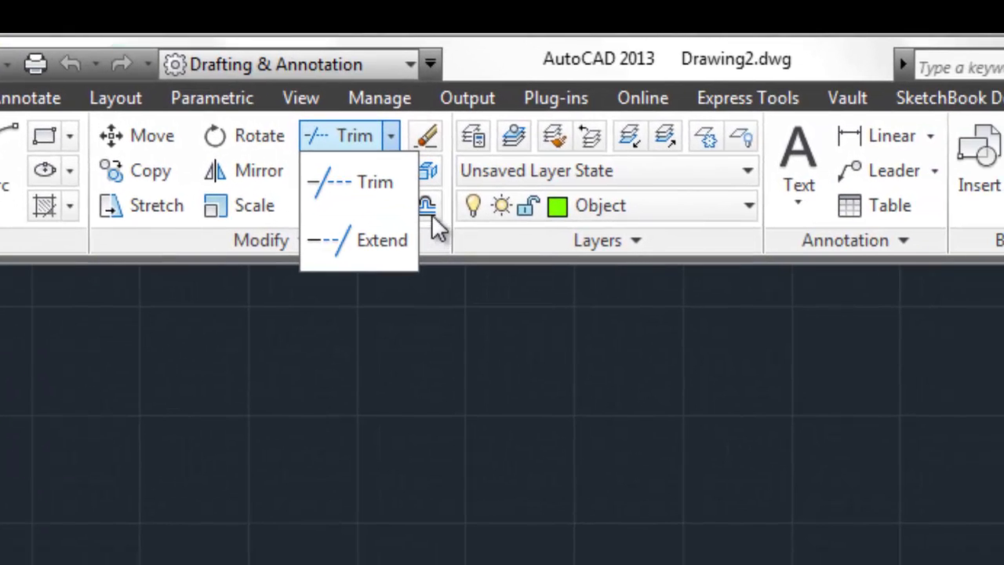
click(429, 322)
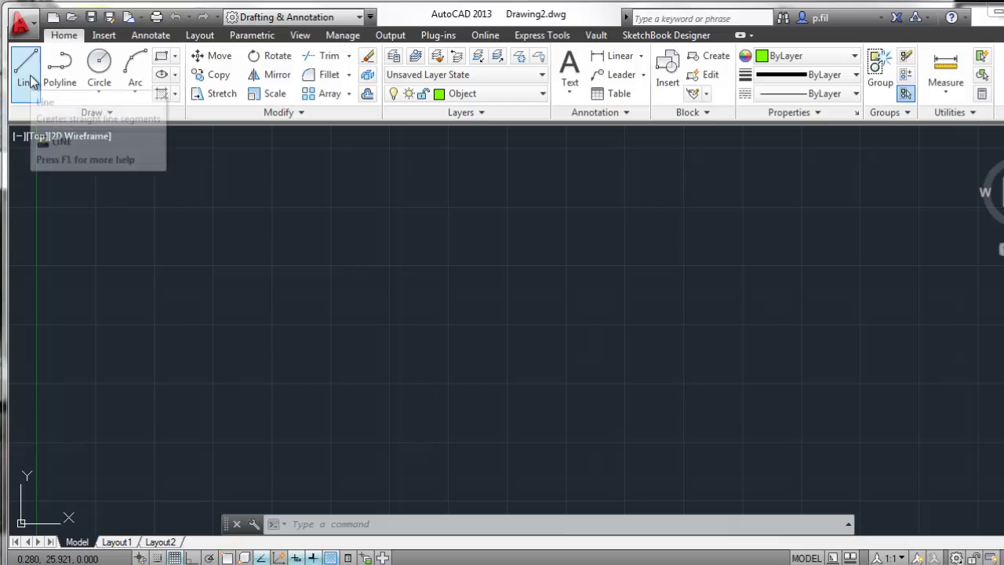
- Draw one long, nearly horizontal line across the middle of the drawing area and end the Line command
click(30, 78)
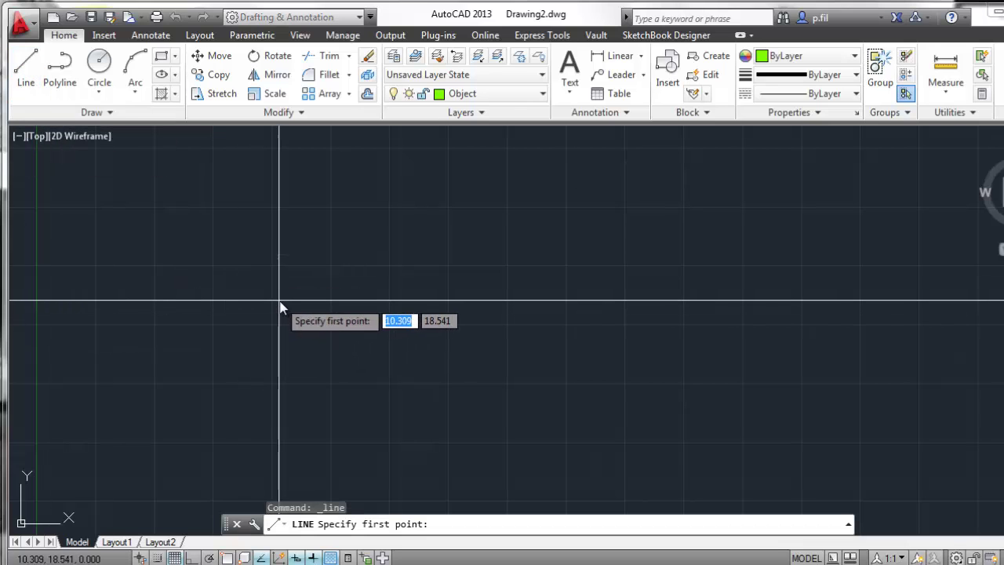
click(259, 340)
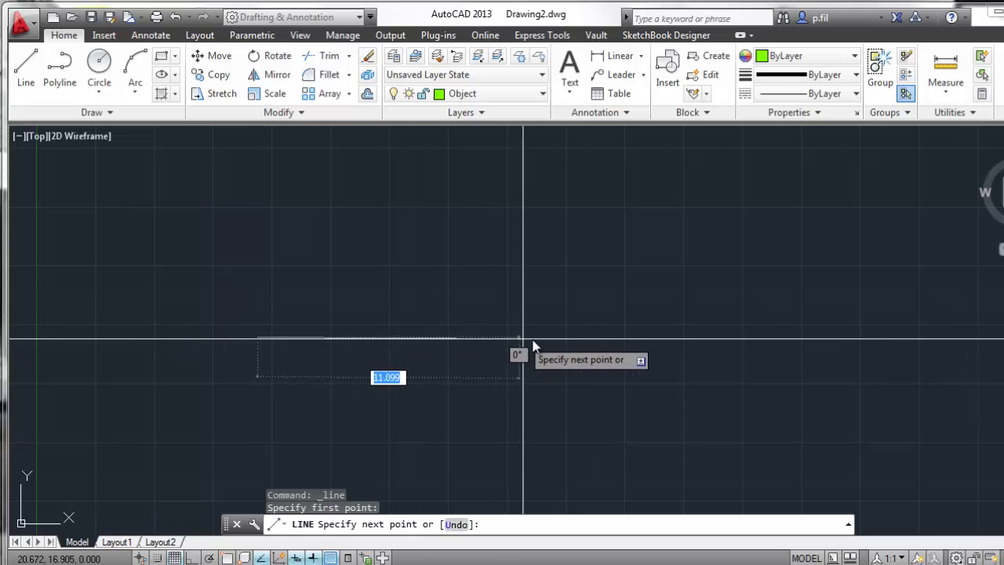
click(677, 334)
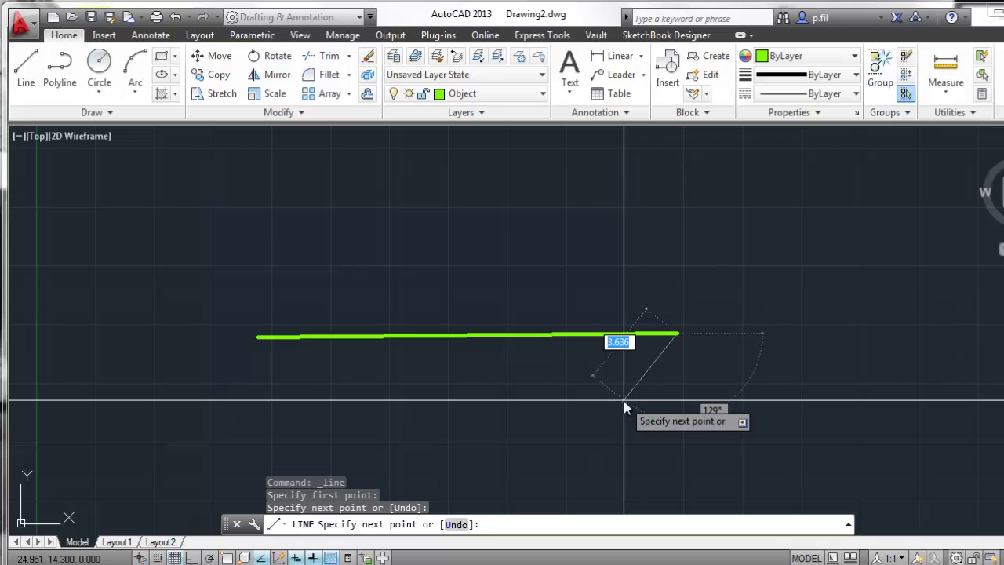
key(Escape)
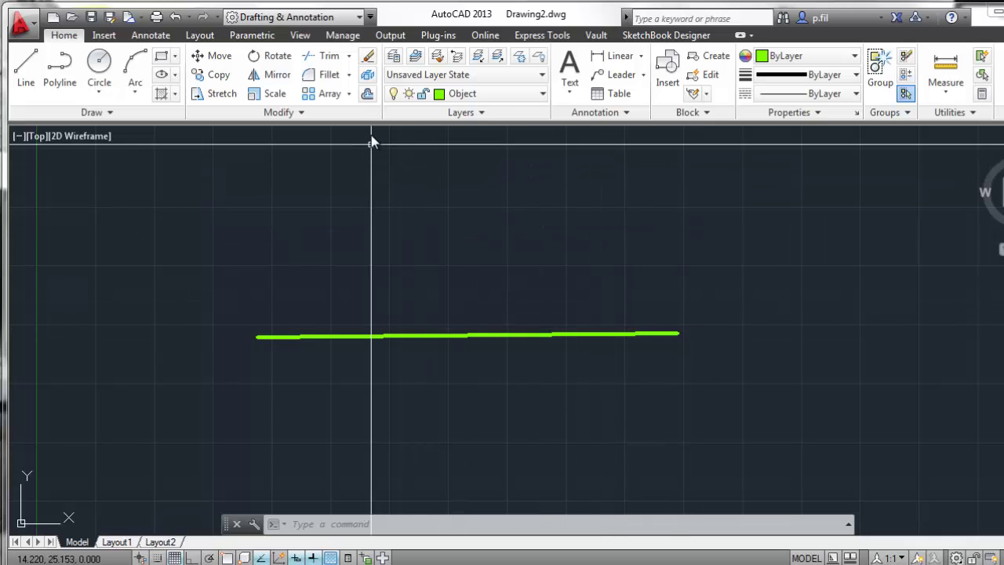
- Offset the line upward by a distance of 1.00
click(368, 95)
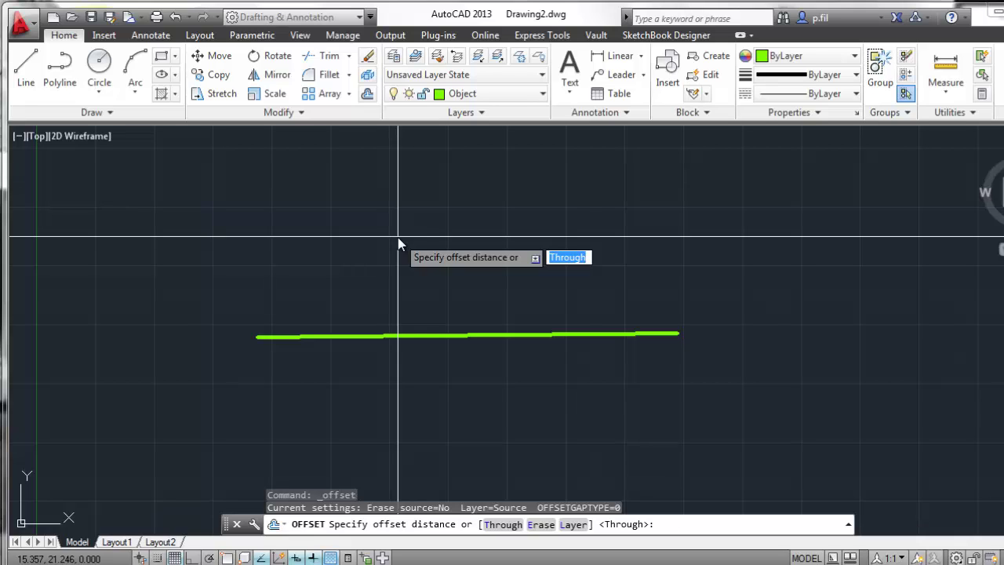
text(1)
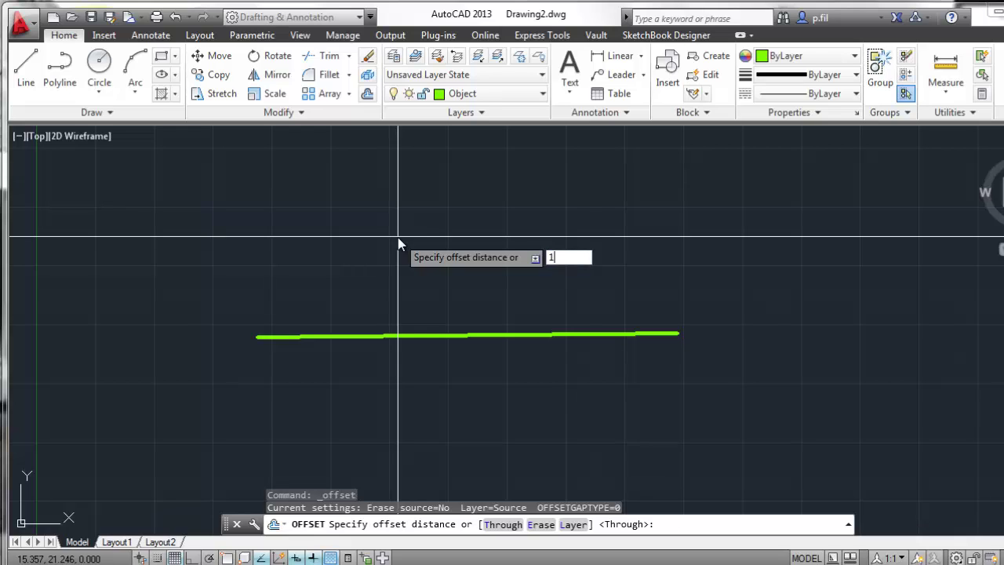
text(.00)
key(Return)
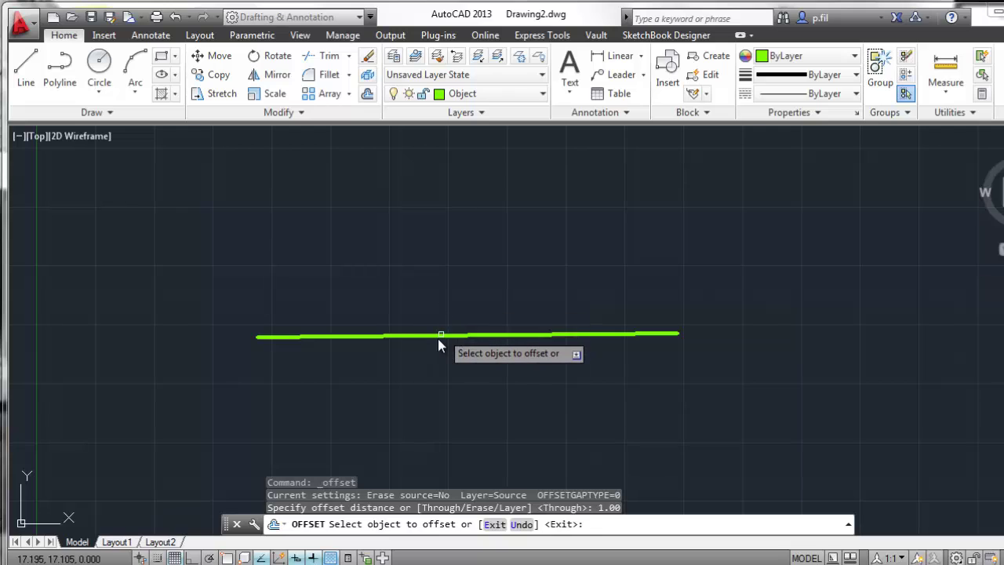
scroll(439, 336, up, 3)
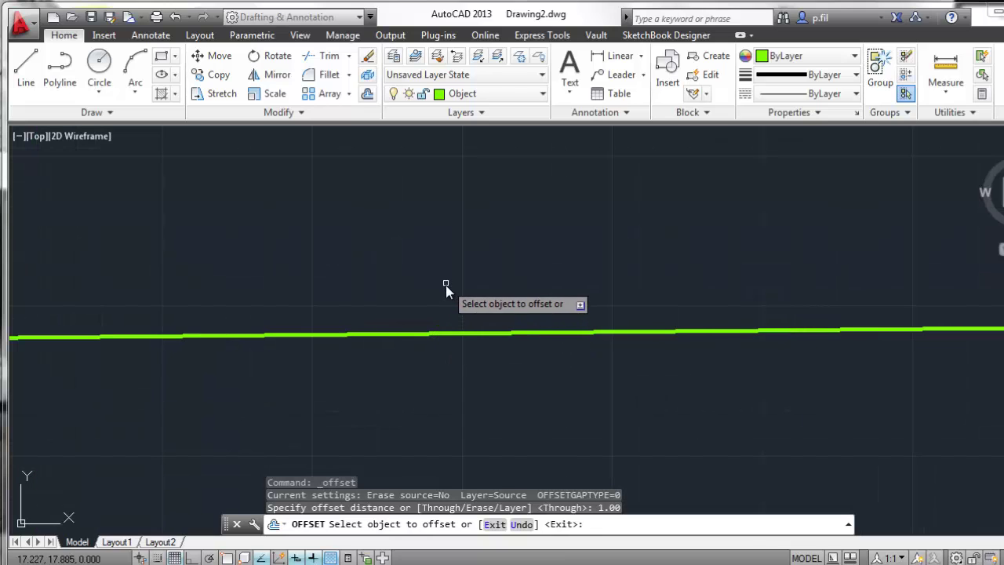
click(451, 335)
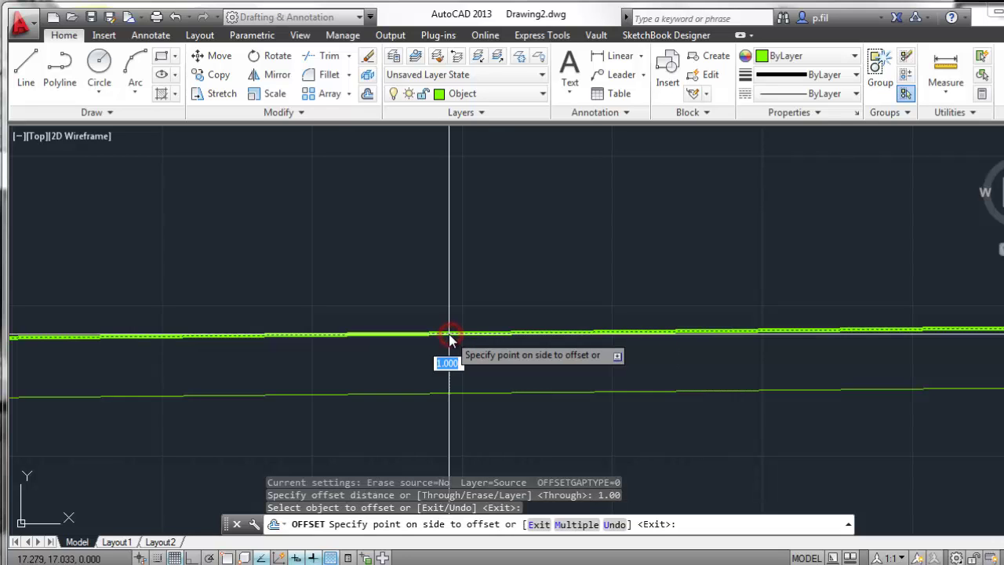
scroll(458, 327, down, 3)
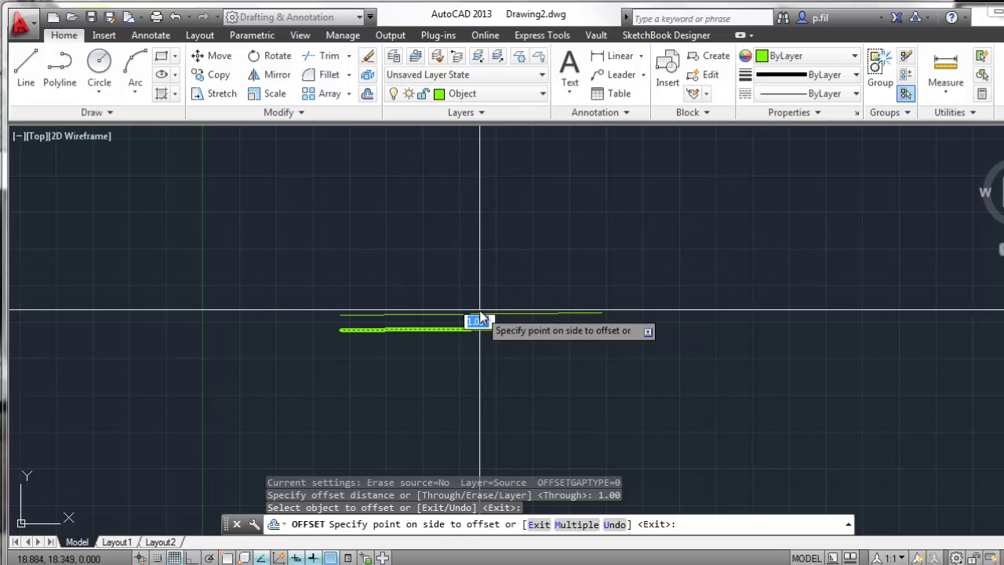
click(495, 222)
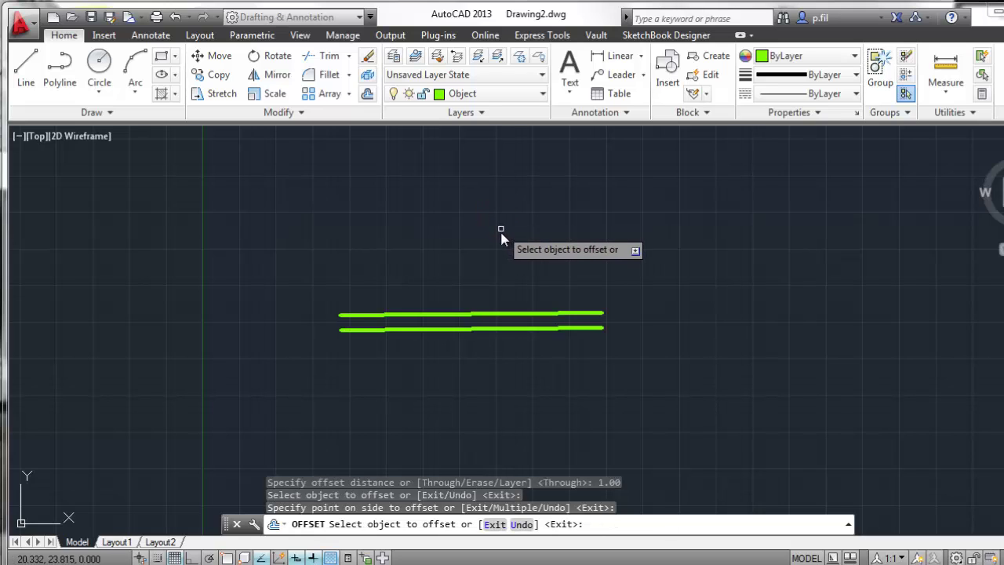
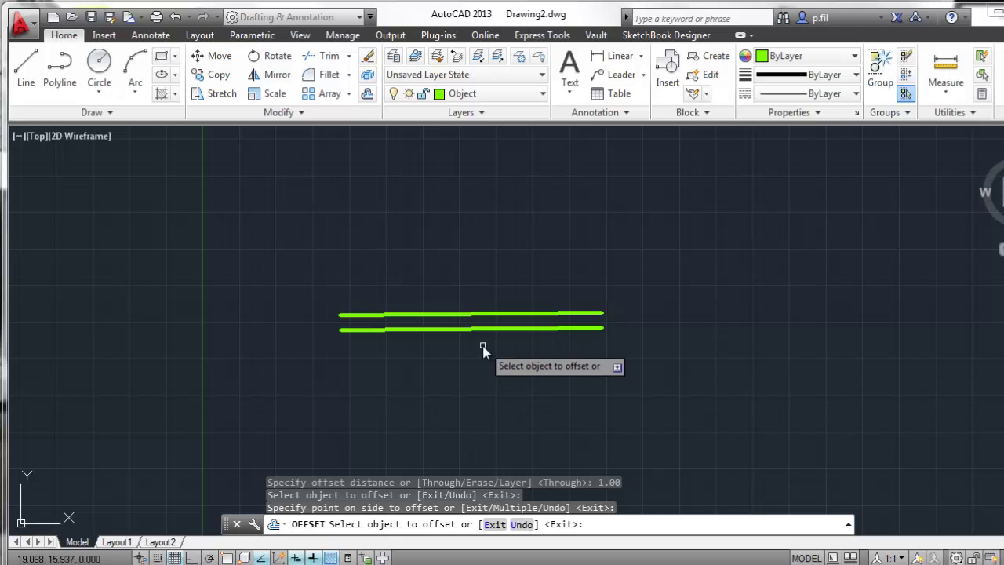
- Offset the topmost line upward three more times at the same 1.00 distance, using each new copy as the next source
click(477, 316)
click(481, 293)
click(483, 300)
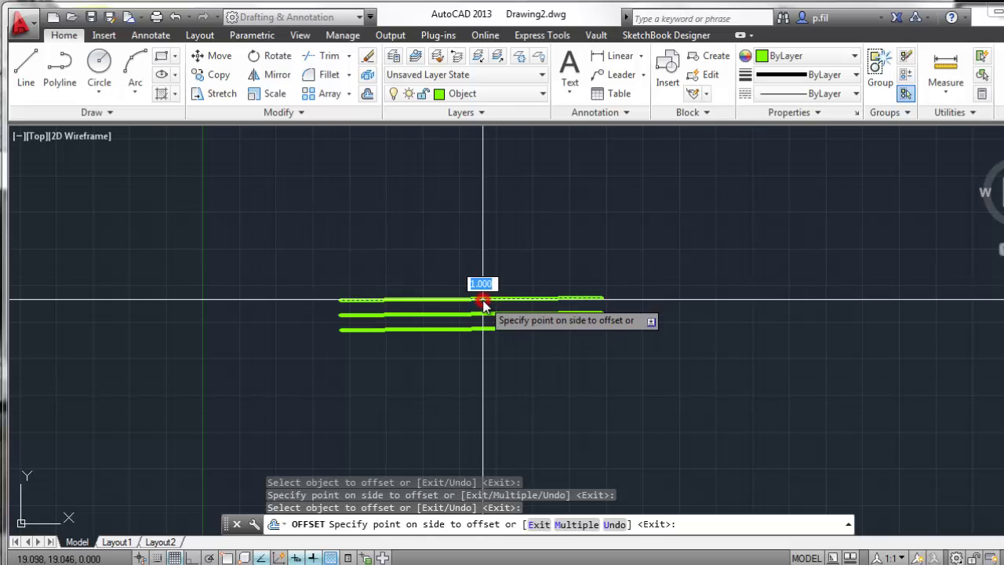
click(485, 281)
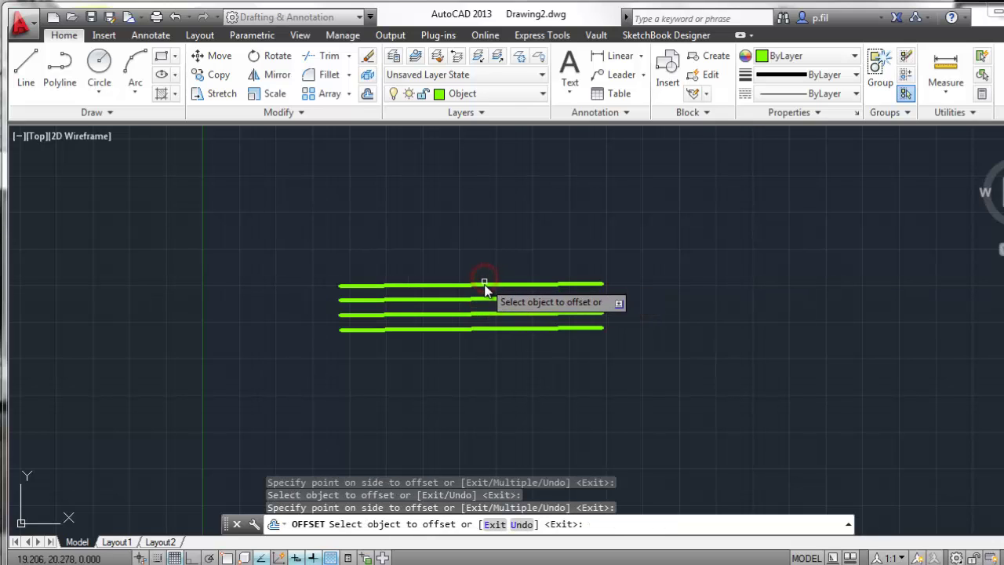
click(484, 284)
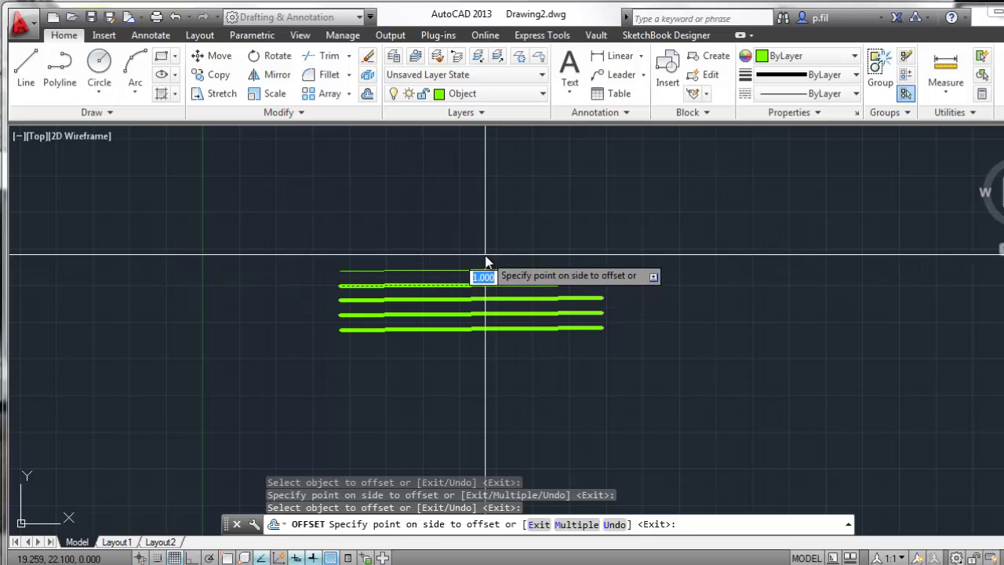
click(486, 267)
- Offset the lowest line downward three times at the 1.00 distance, working from each new copy, and end the Offset command
click(494, 337)
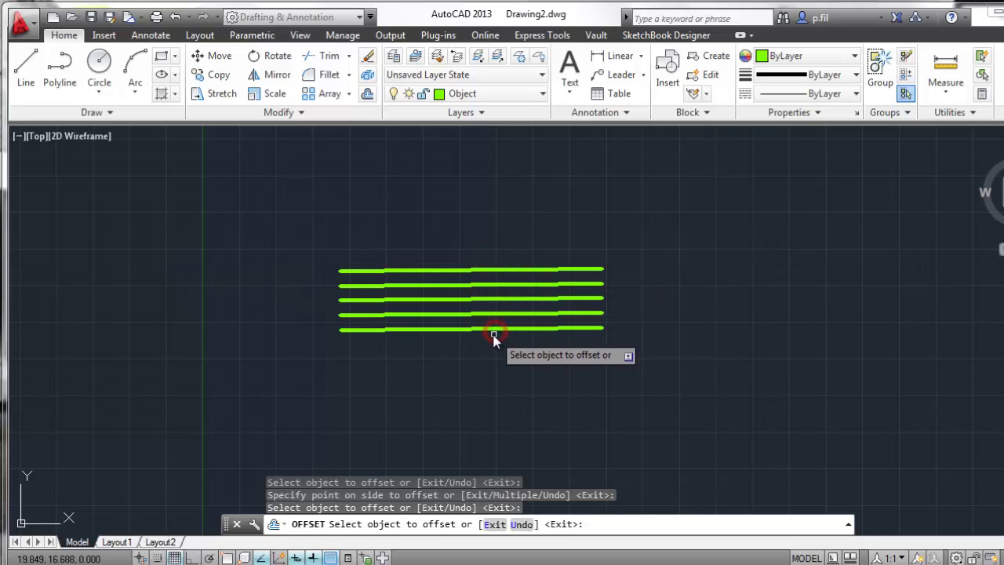
click(486, 330)
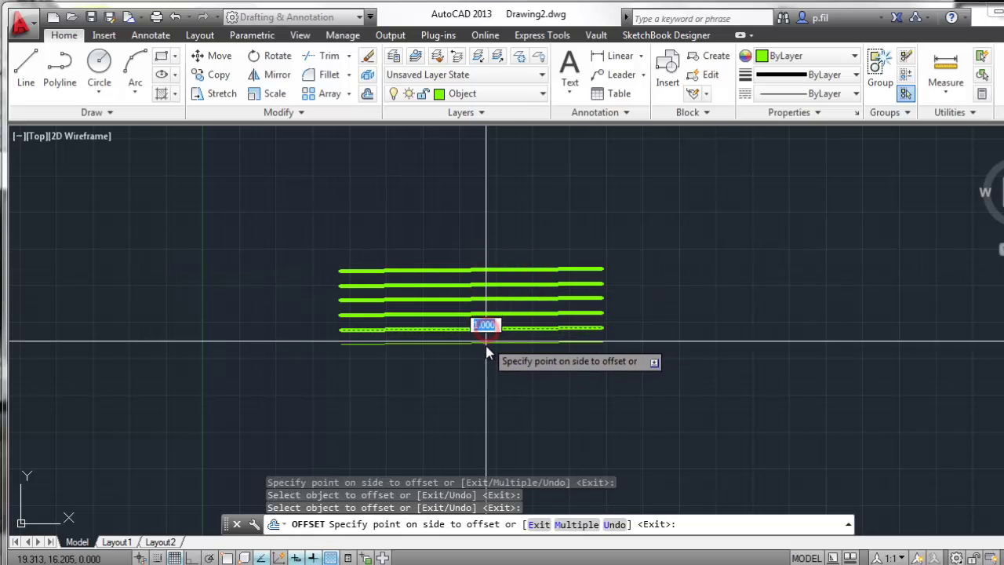
click(486, 346)
click(486, 343)
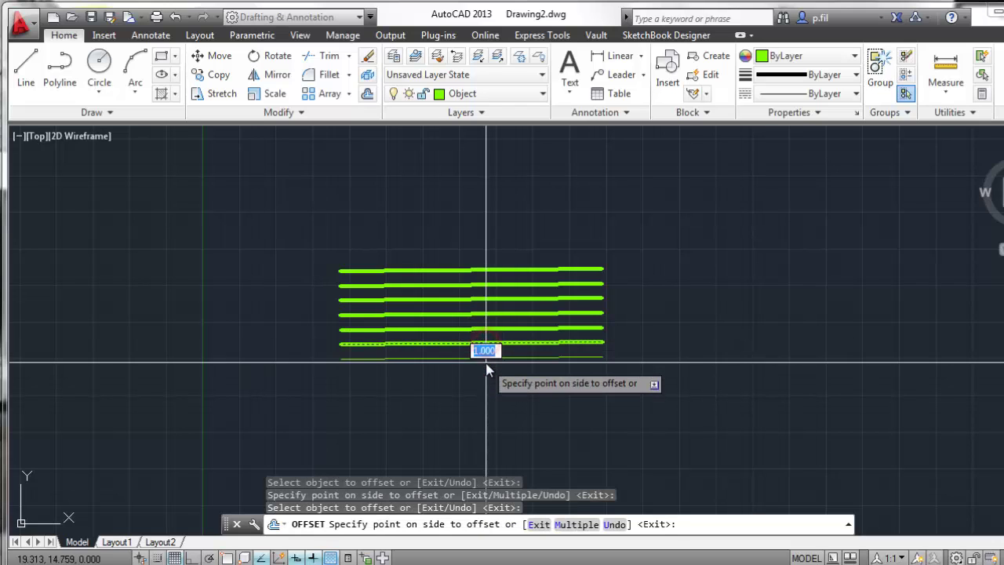
click(487, 365)
click(486, 359)
click(487, 375)
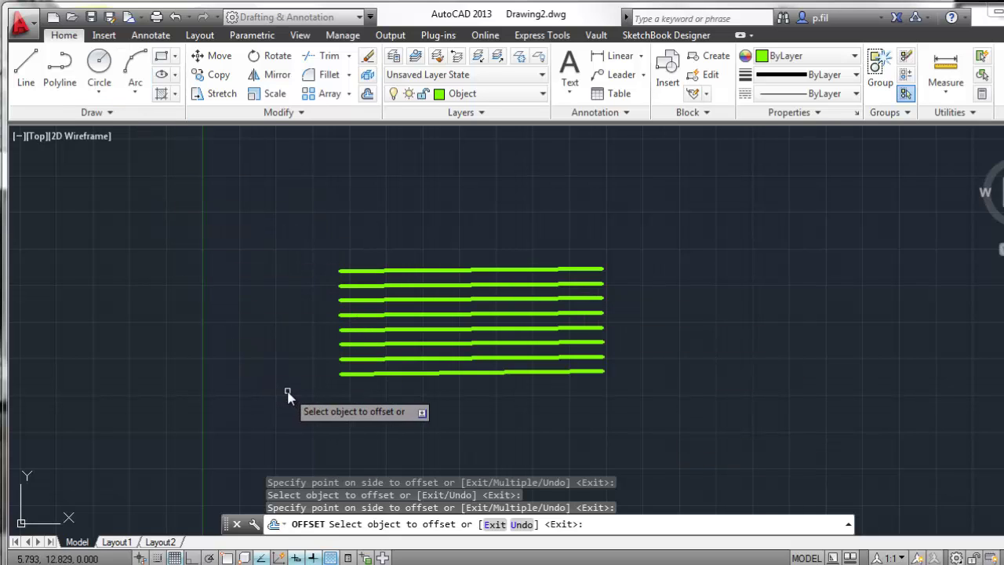
key(Escape)
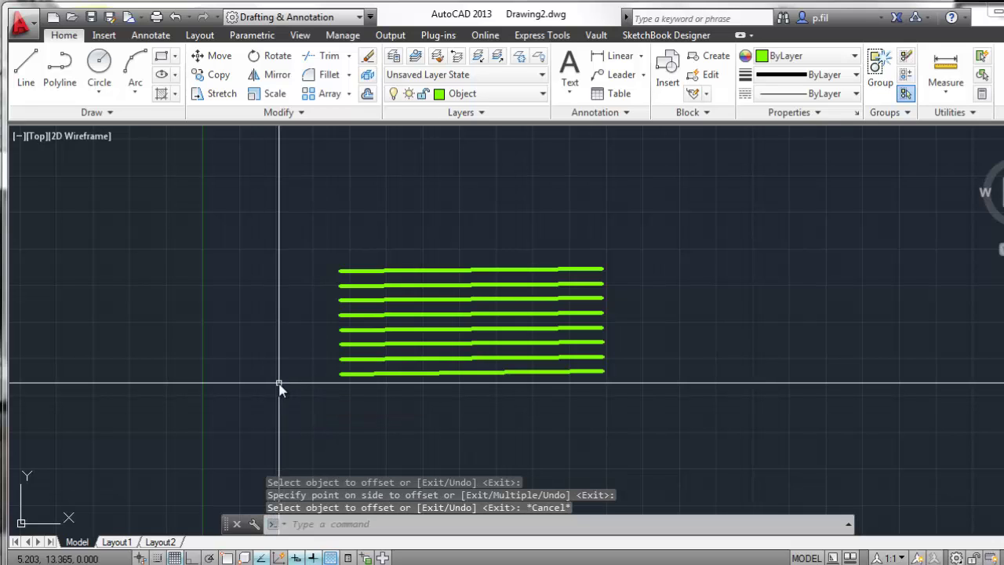
- Draw a small circle in the empty area to the right of the parallel lines
click(101, 69)
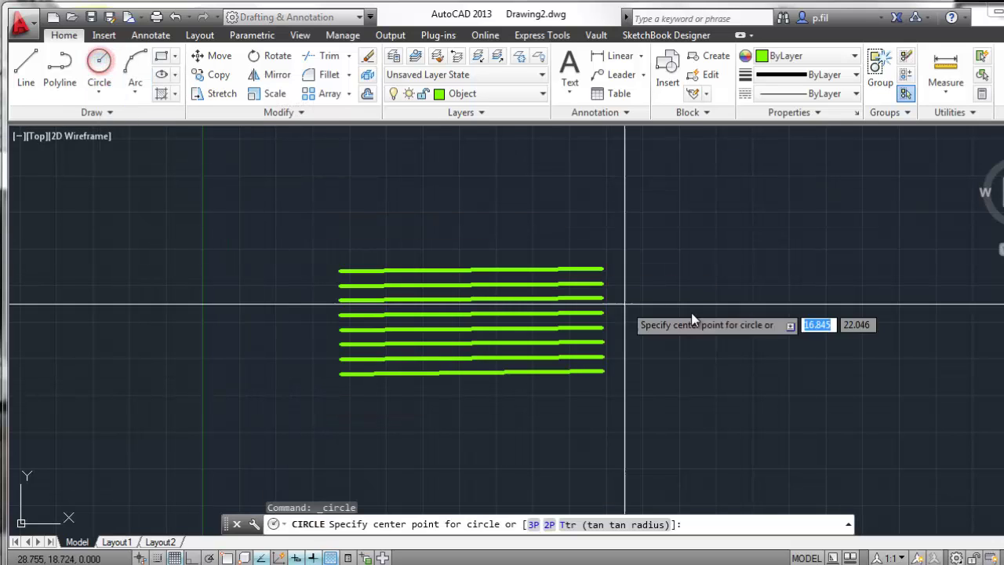
click(763, 281)
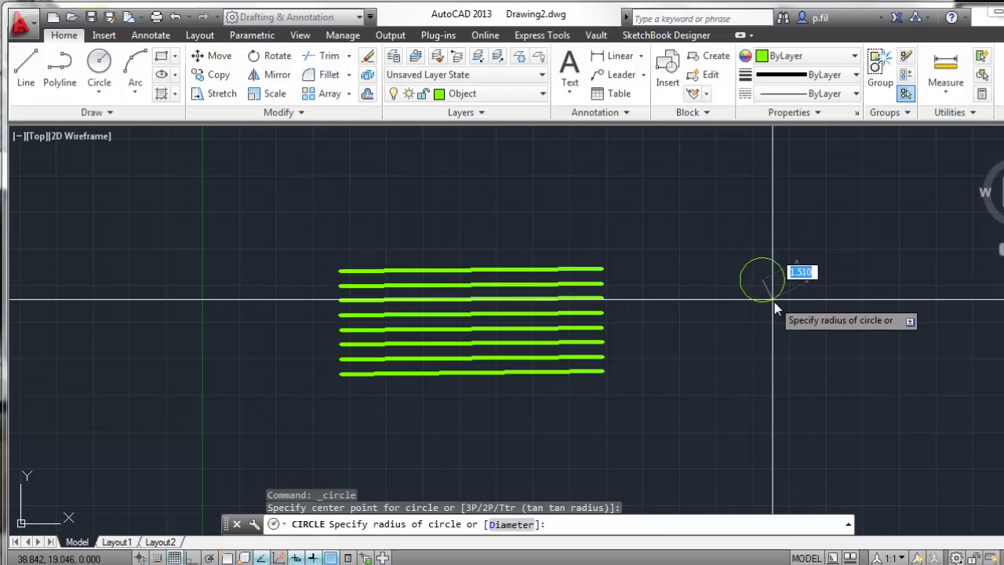
click(742, 303)
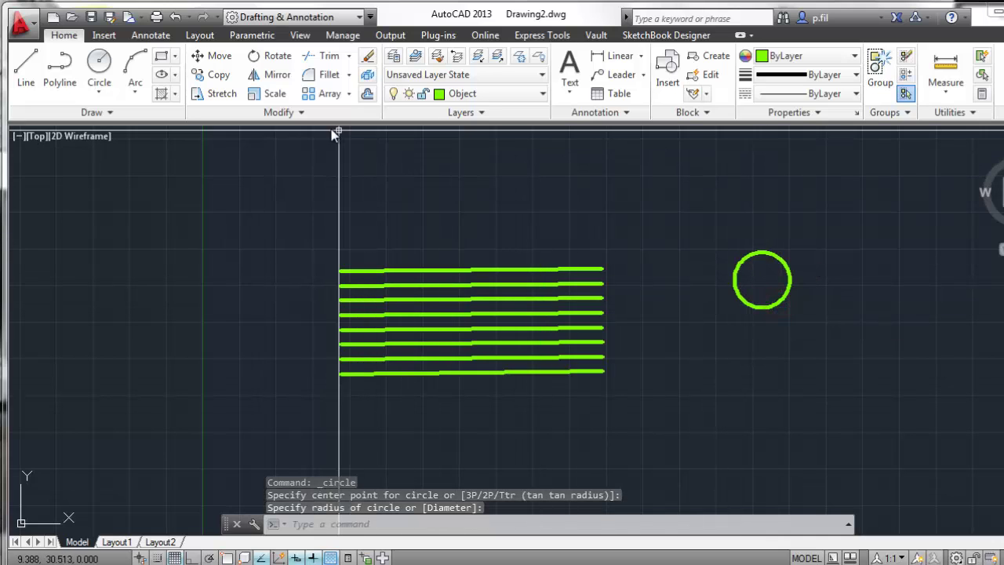
- Offset the circle by .5 to make three successive concentric copies inside it and one copy outside it
click(367, 94)
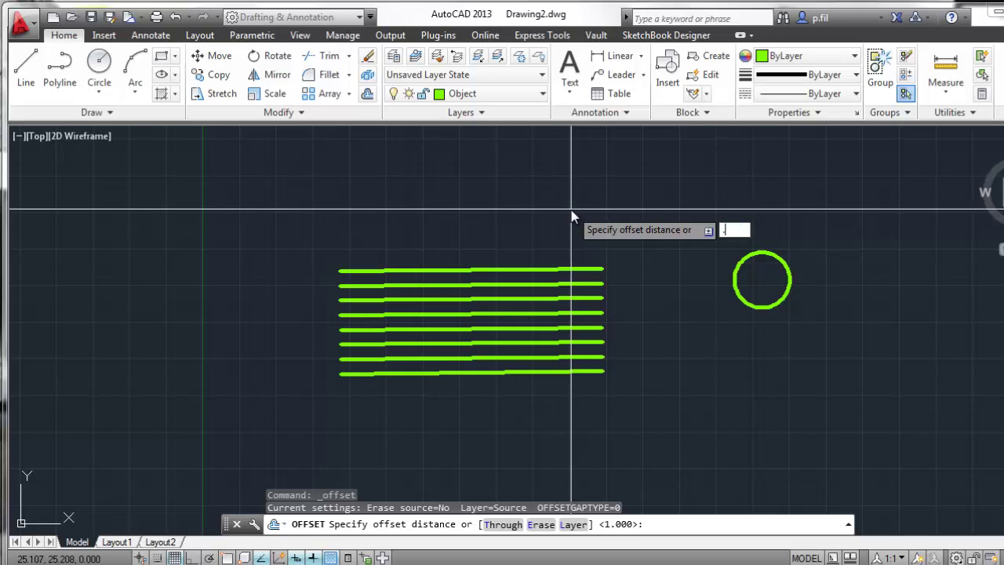
text(.5)
key(Return)
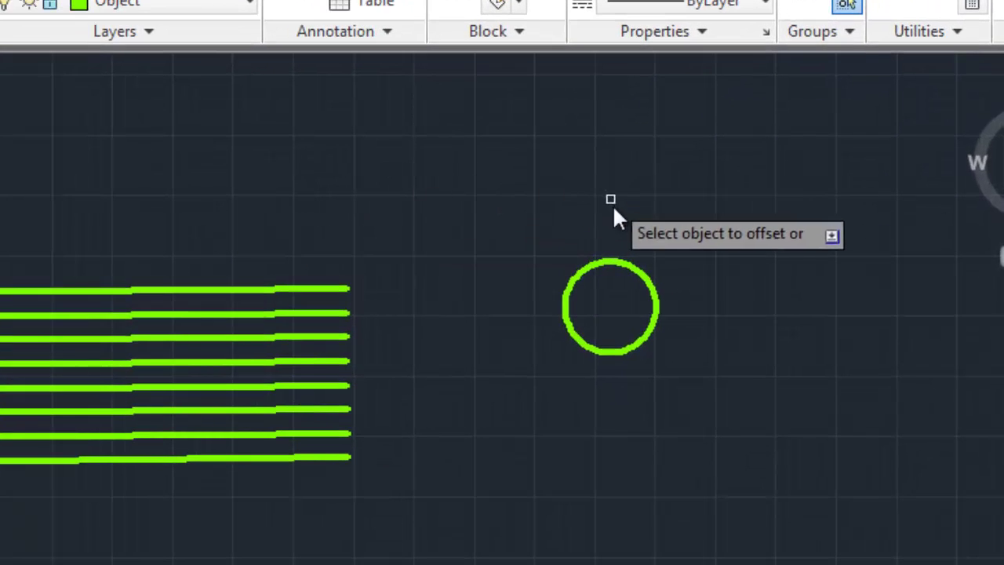
click(612, 262)
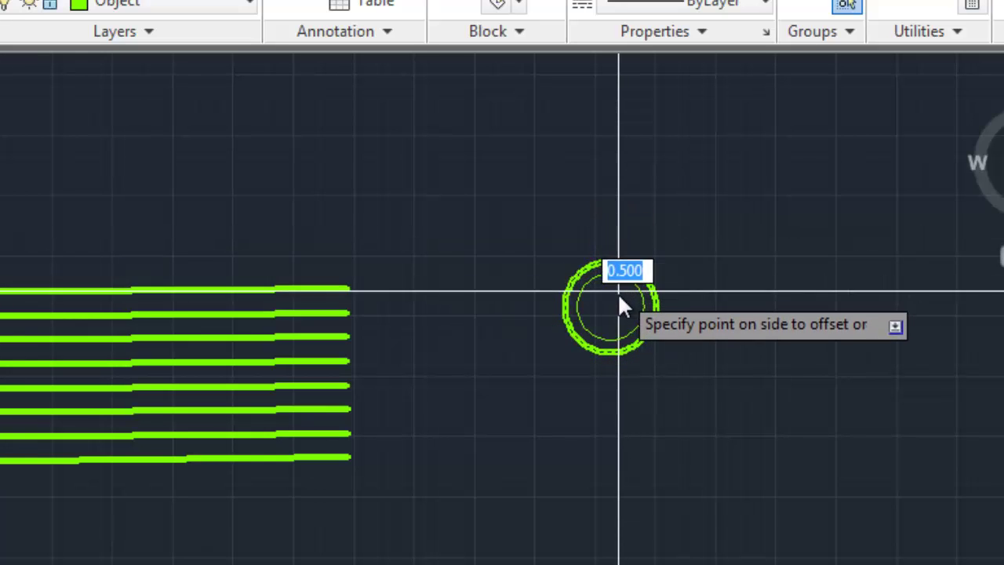
click(632, 289)
click(632, 283)
click(627, 294)
click(625, 295)
click(623, 296)
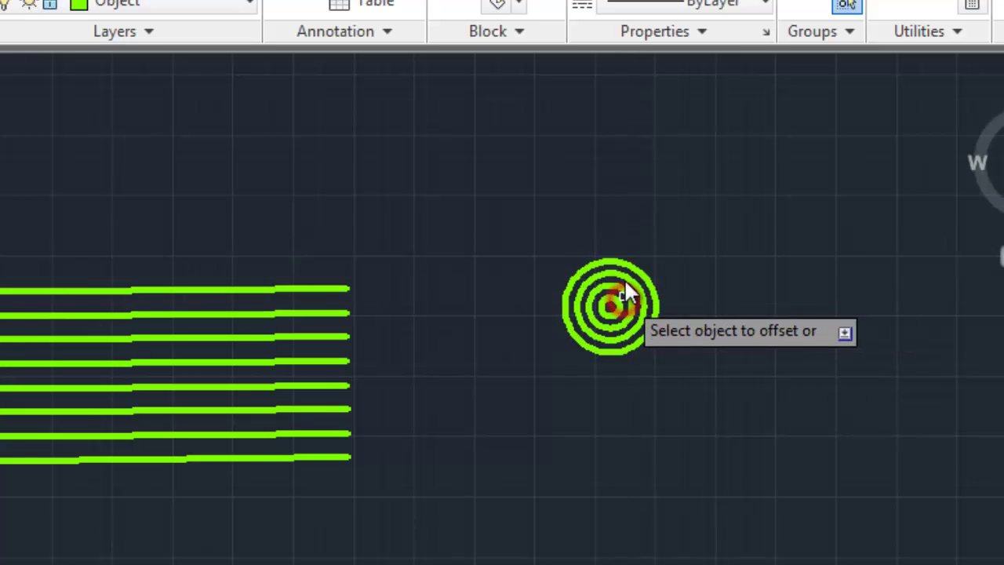
click(627, 260)
click(636, 251)
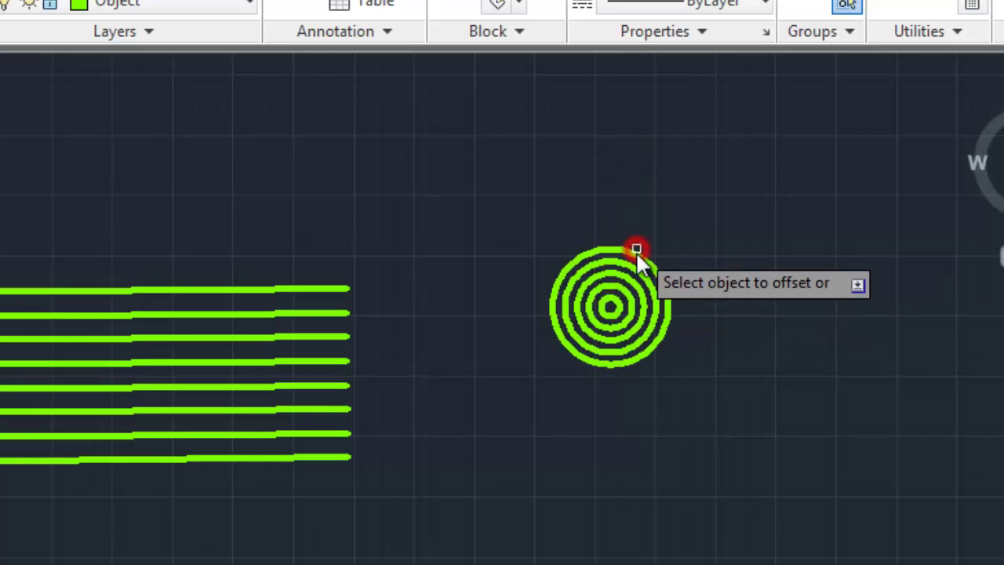
- Offset the outermost circle outward twice more at the 0.500 distance, using the newest copy as the source for the second
click(634, 253)
click(639, 240)
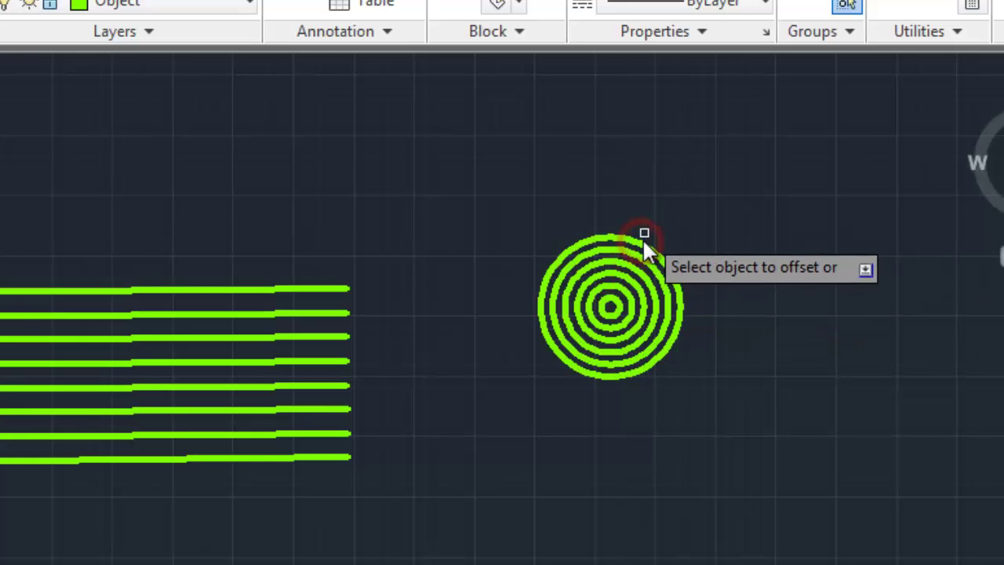
scroll(622, 261, up, 5)
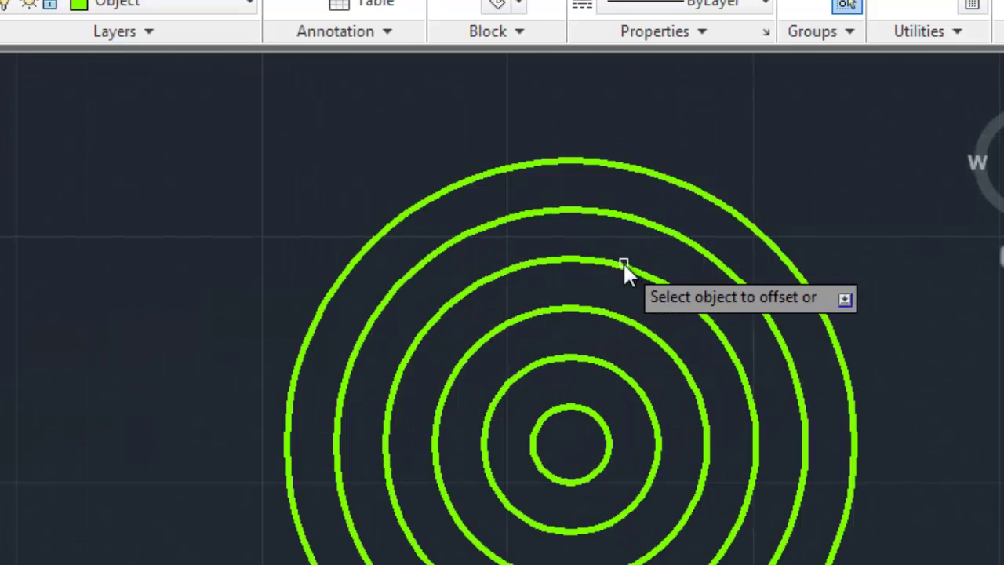
click(599, 161)
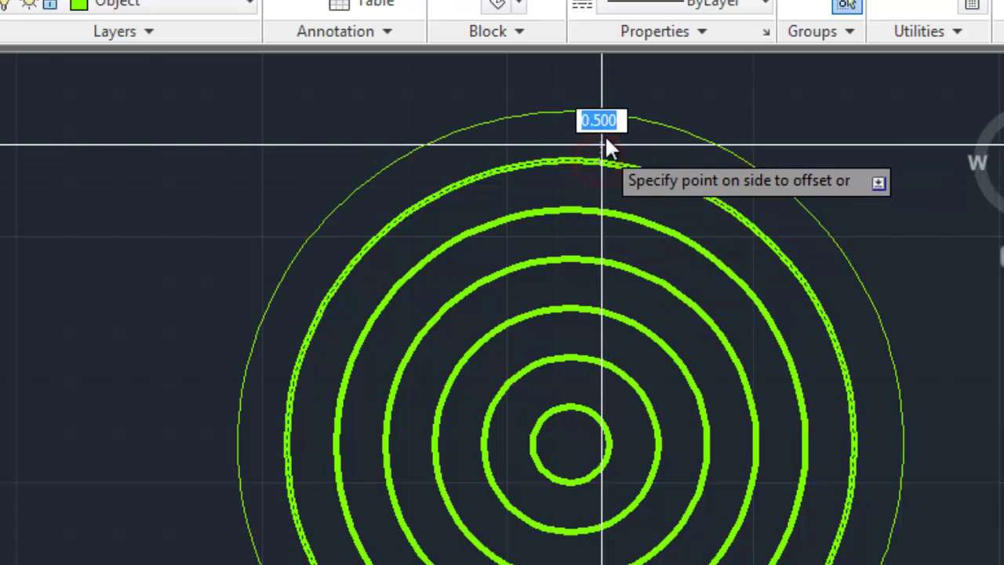
click(607, 118)
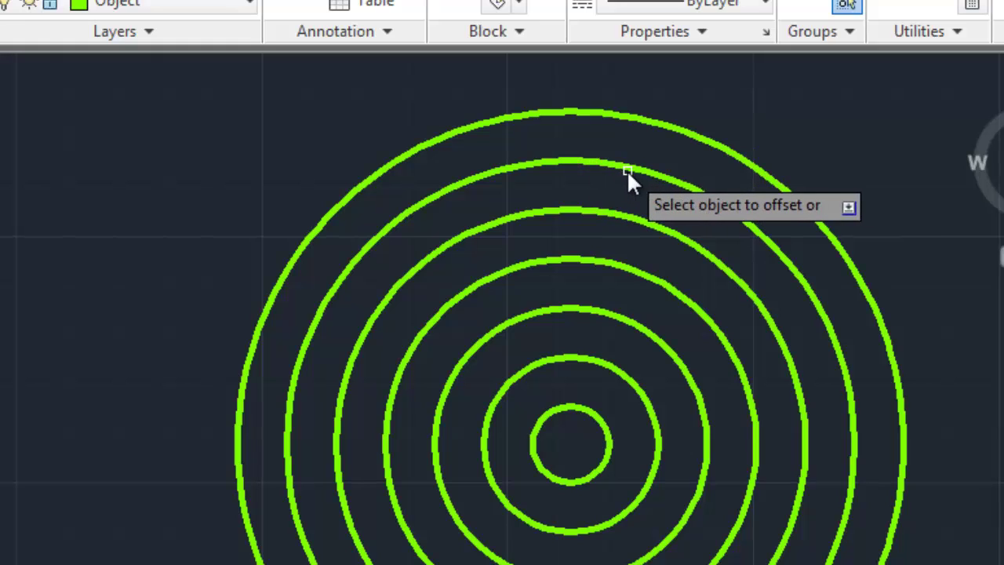
- Try to offset the innermost circle inward, make one more 0.500 outward copy of the outermost circle, and end the Offset command
click(562, 409)
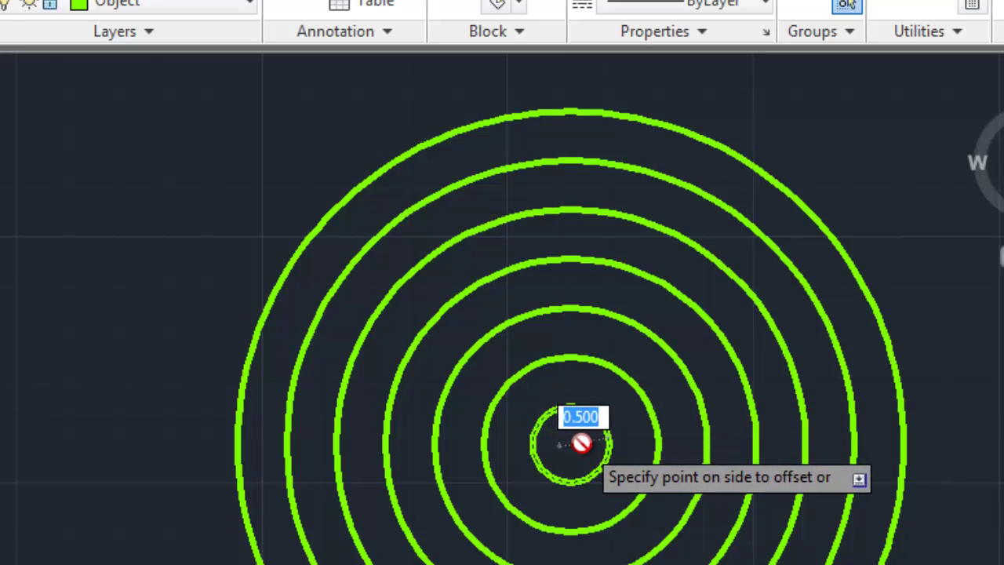
click(444, 139)
click(441, 137)
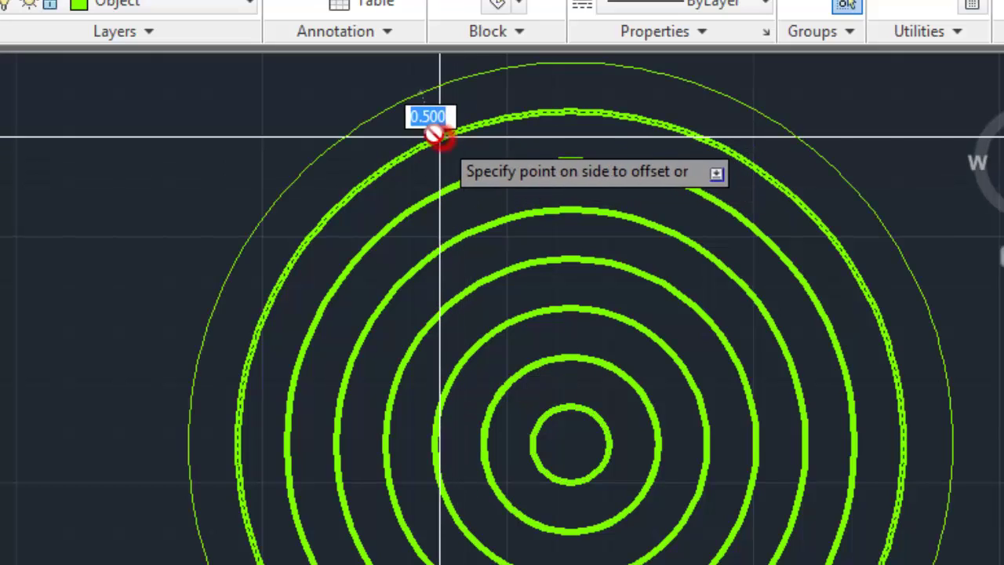
click(412, 115)
scroll(385, 122, down, 4)
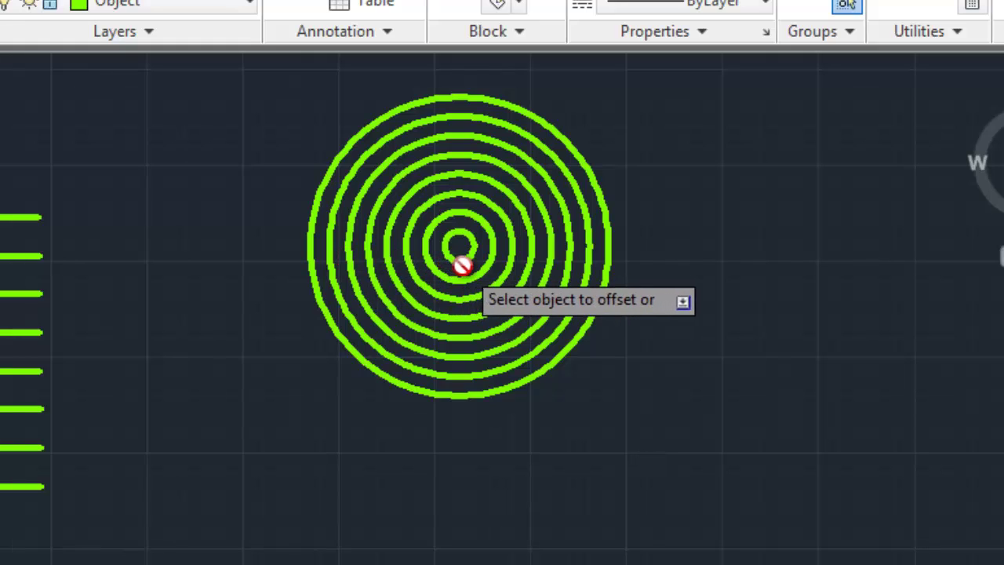
scroll(489, 260, down, 2)
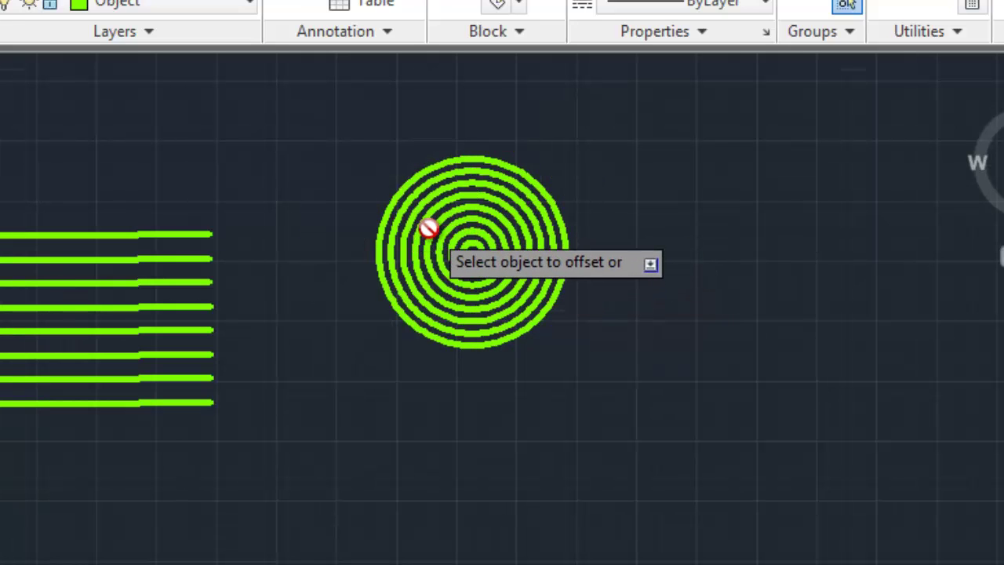
key(Escape)
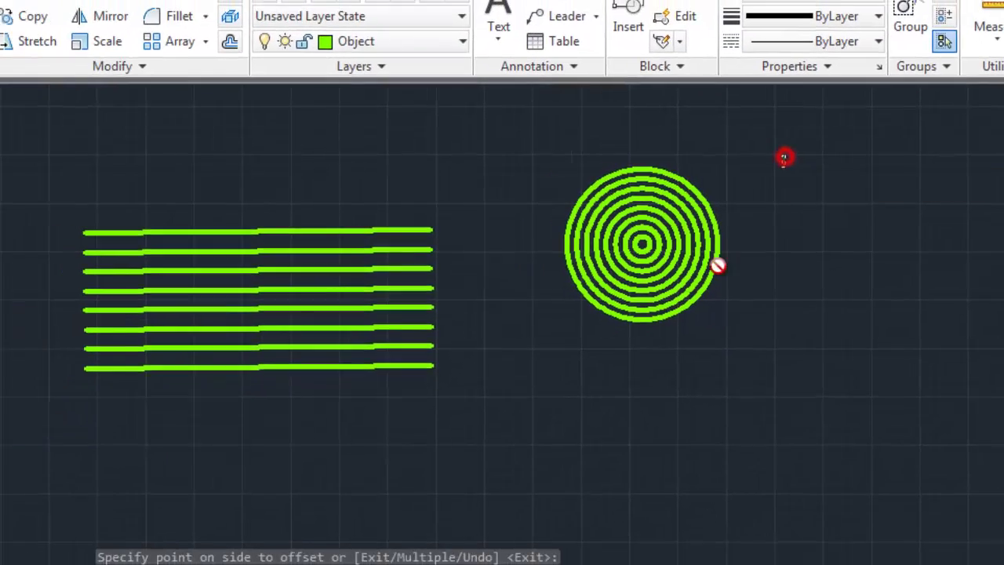
- Erase all the parallel lines and concentric circles from the drawing
click(784, 157)
click(55, 411)
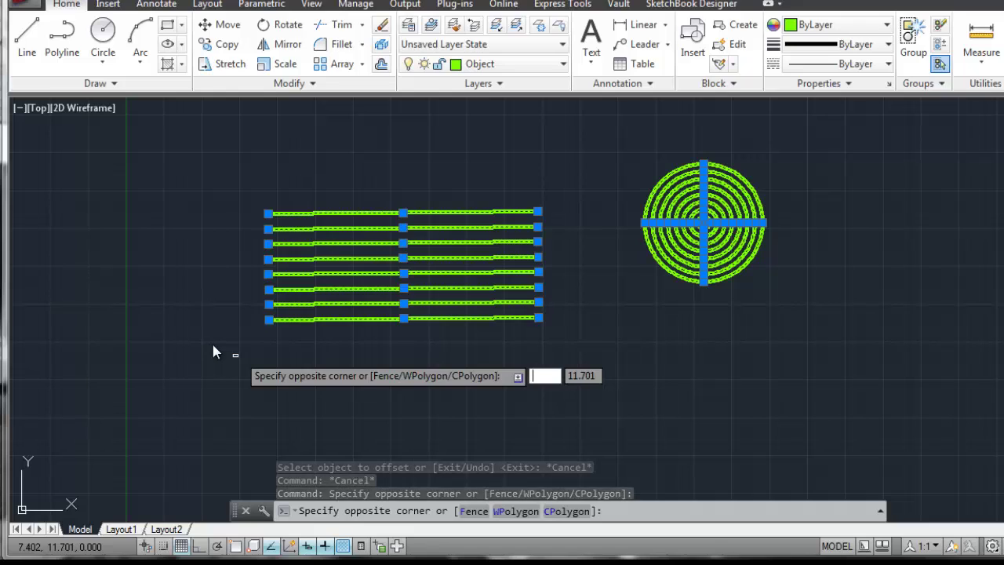
key(Escape)
key(Delete)
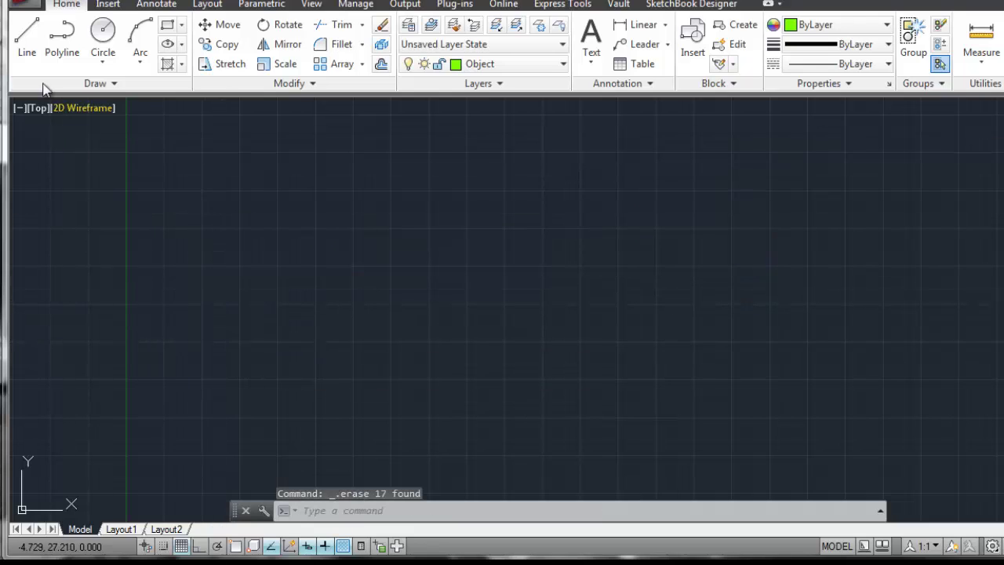
- Draw a 6 by 6 square from separate Line segments with Ortho on, using the Close option for its last side
click(20, 47)
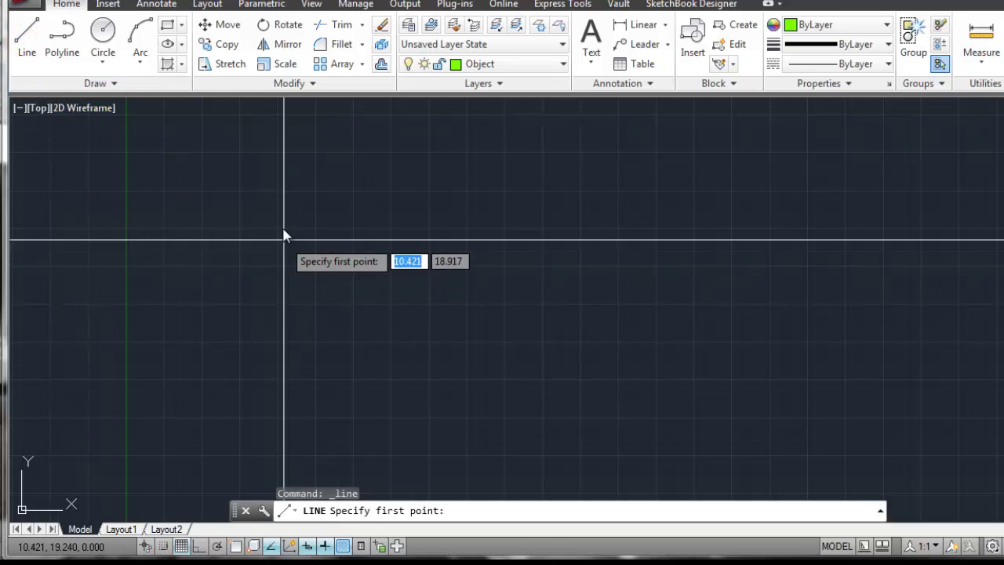
click(276, 235)
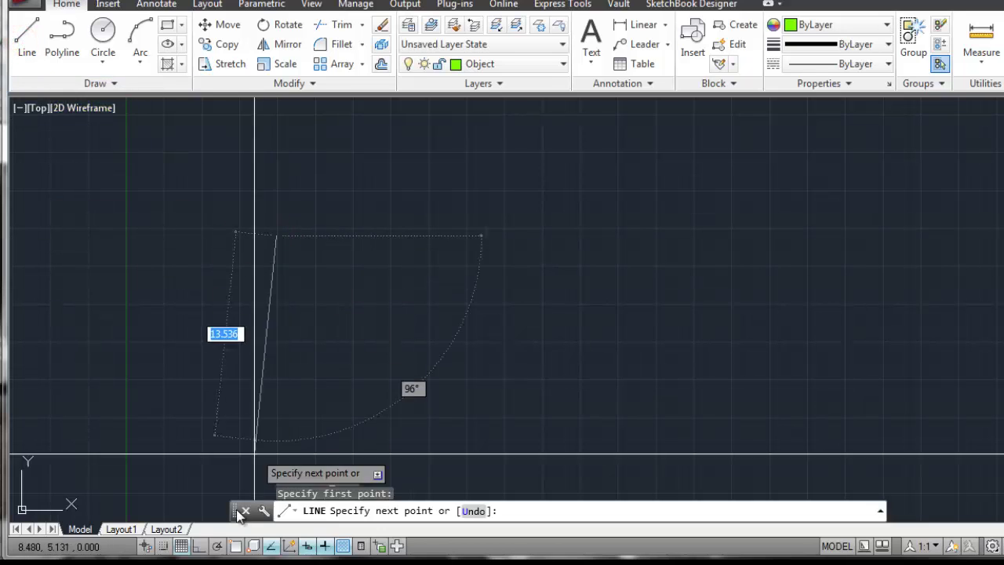
click(201, 547)
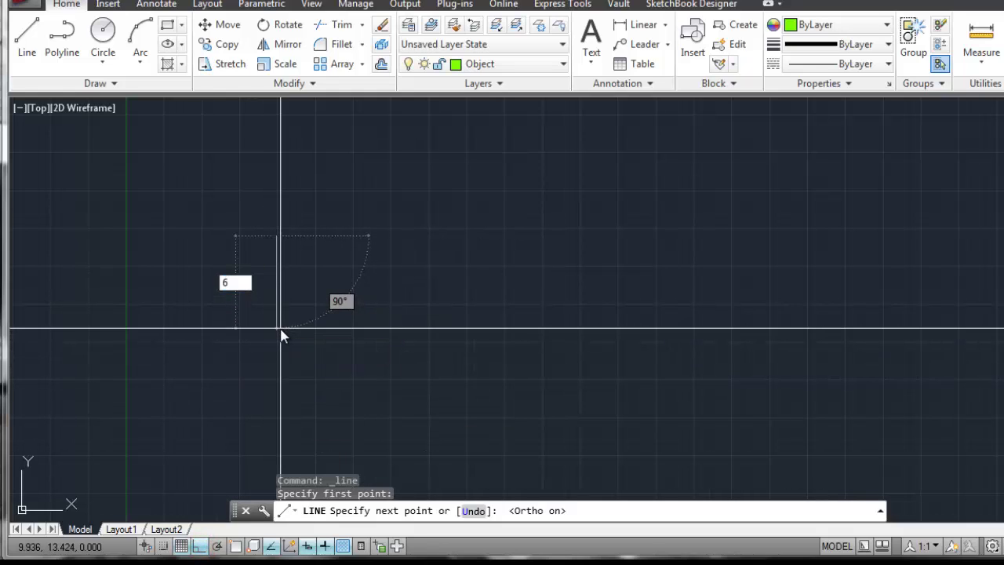
key(Return)
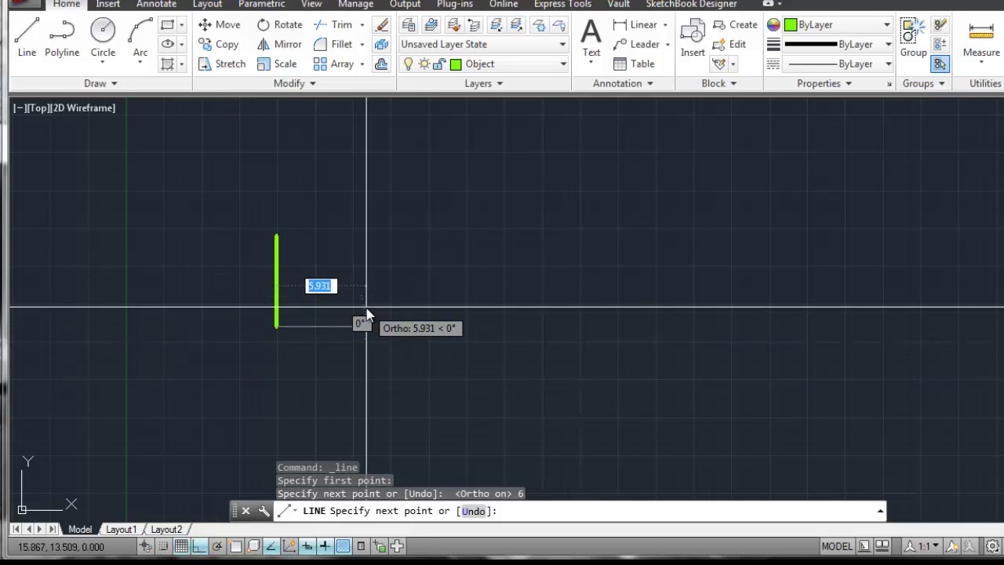
text(6)
key(Return)
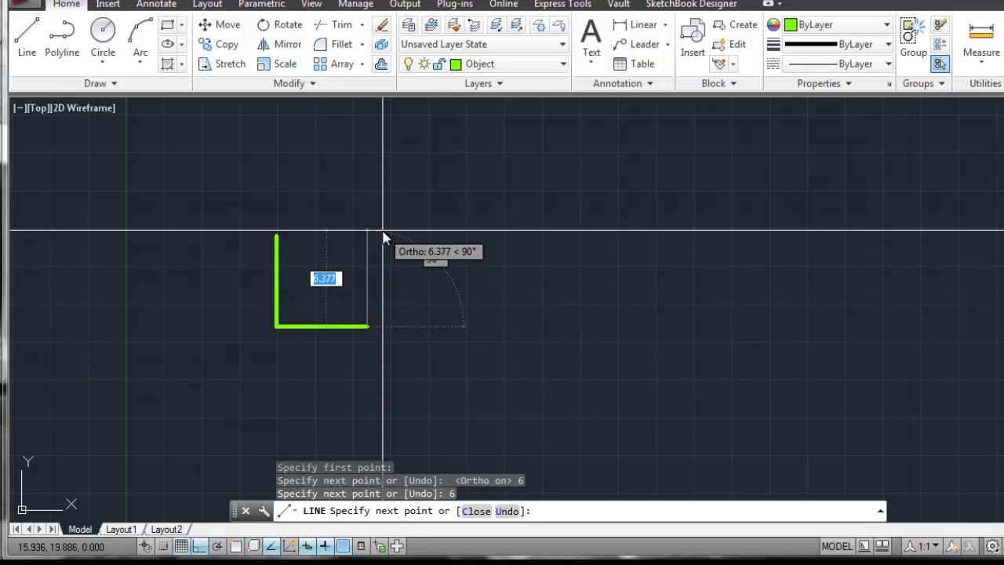
text(6)
key(Return)
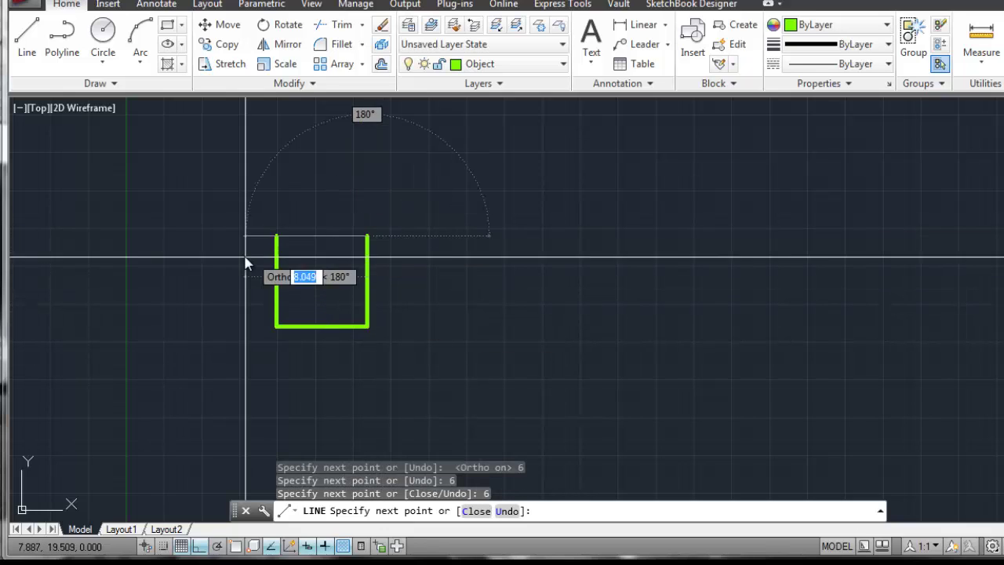
right_click(306, 247)
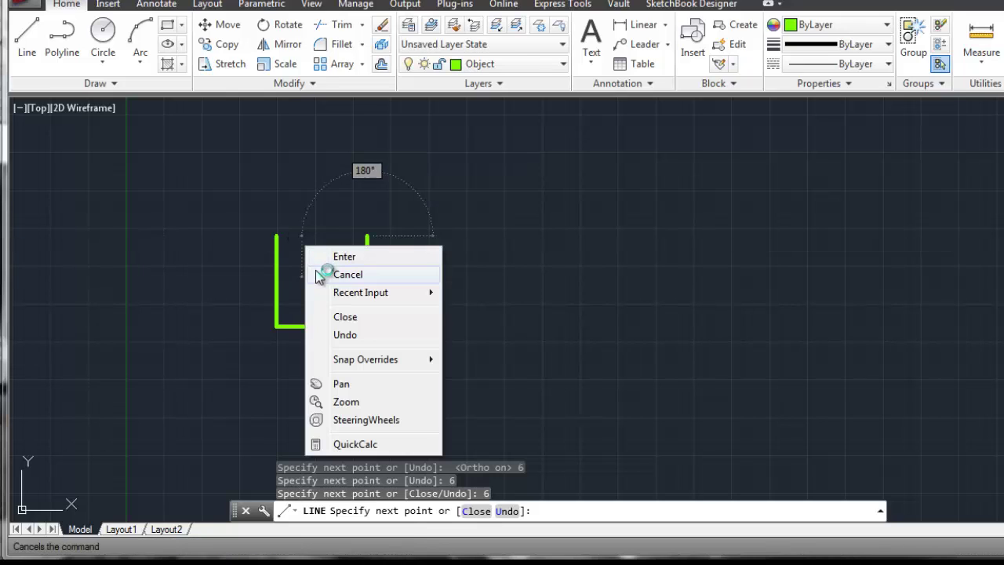
click(335, 317)
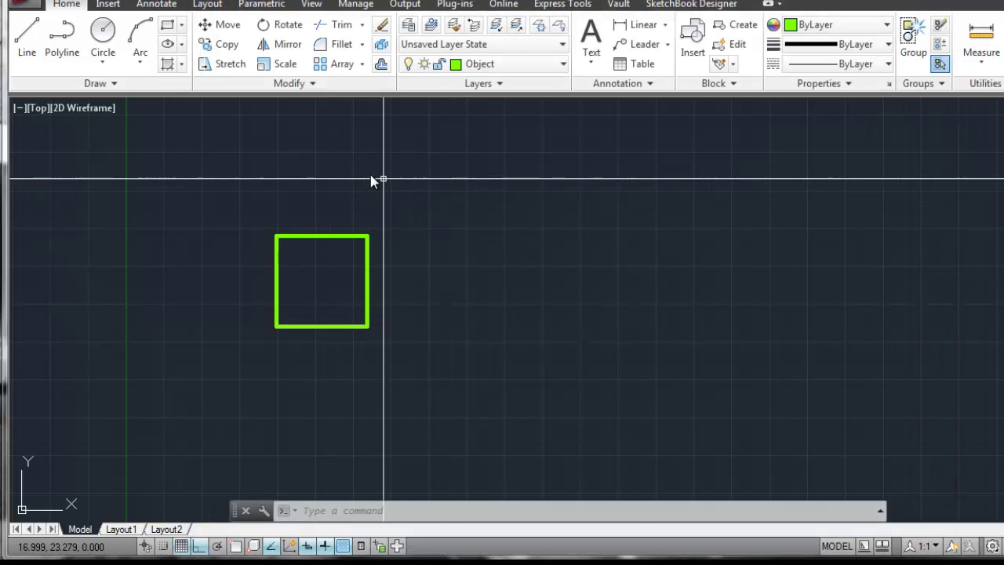
- Draw a matching 6 by 6 square as a closed Polyline to the right of the line square, level with its top edge
click(61, 36)
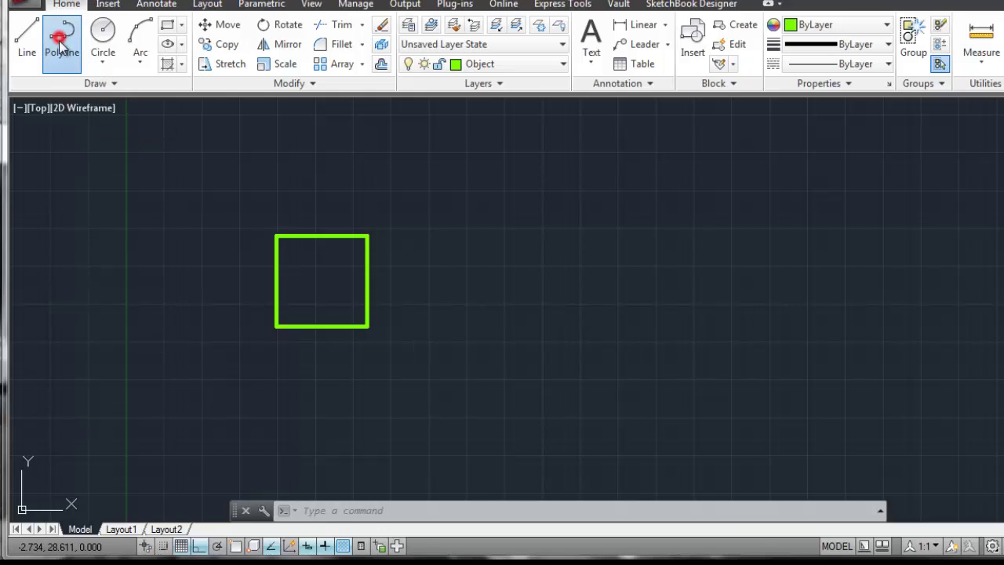
click(451, 235)
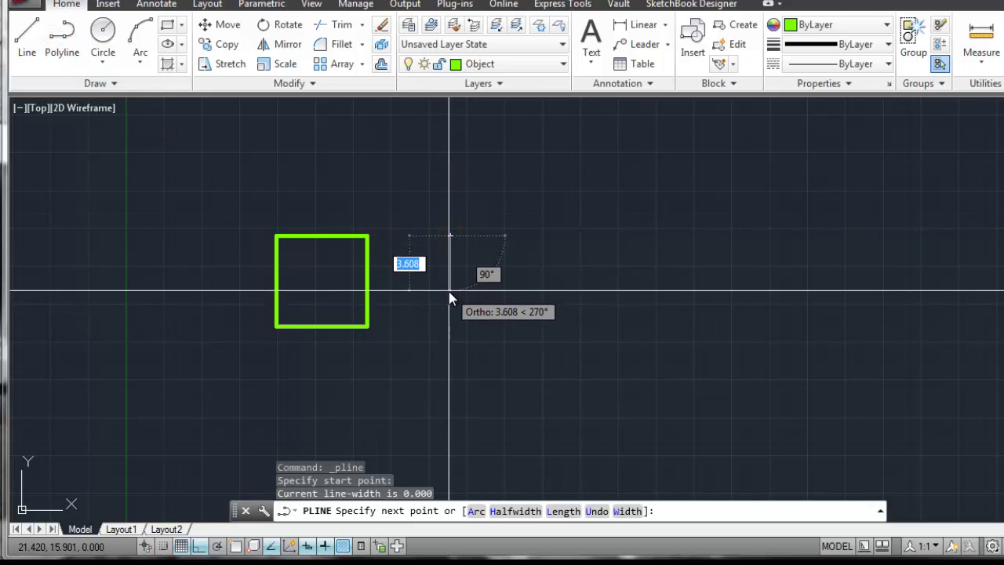
text(6)
key(Return)
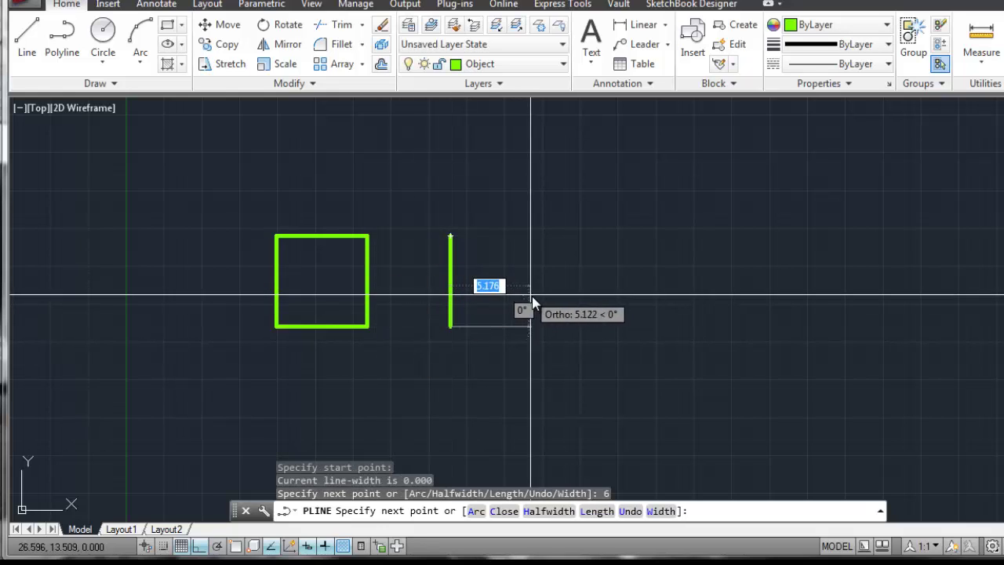
text(6)
key(Return)
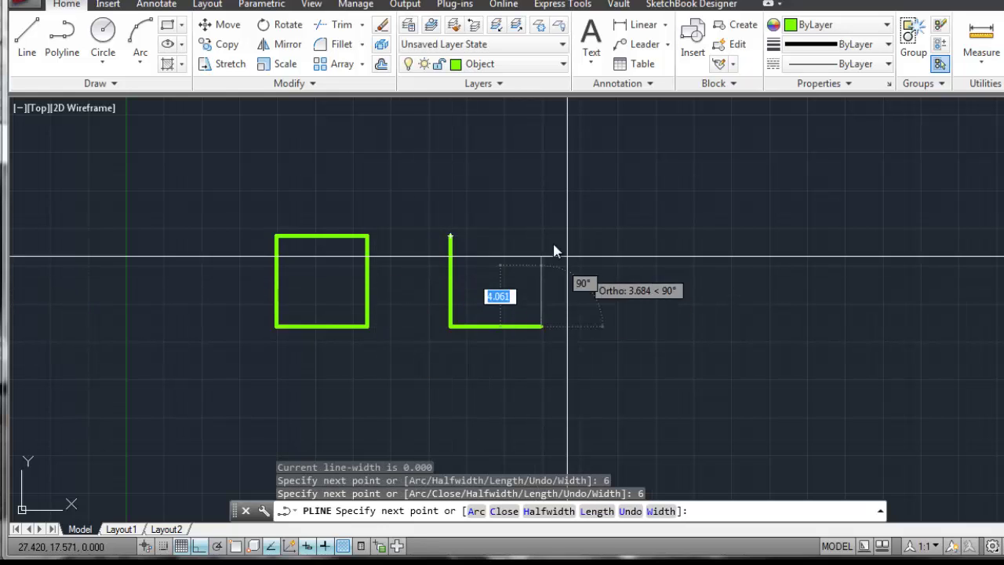
text(6)
key(Return)
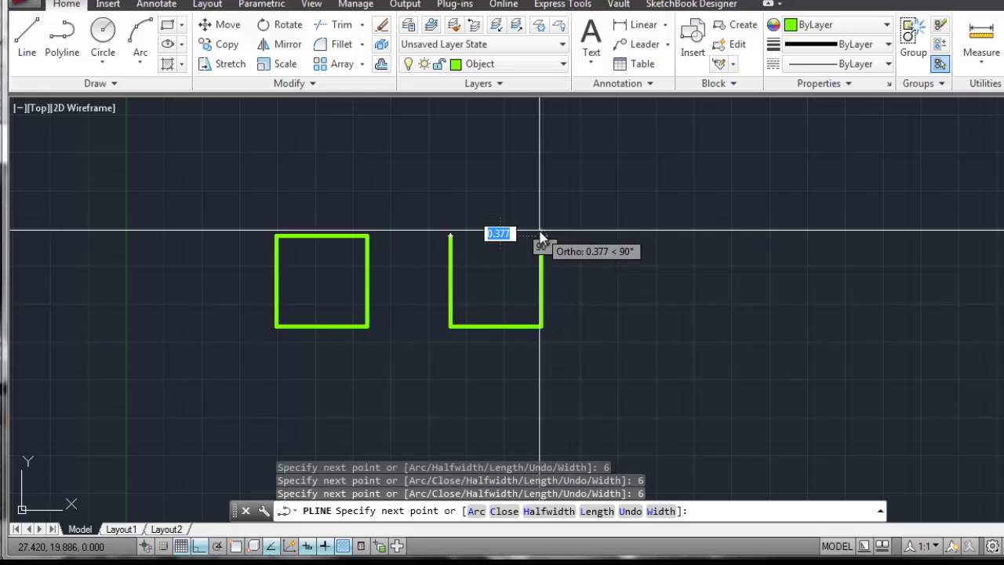
right_click(486, 230)
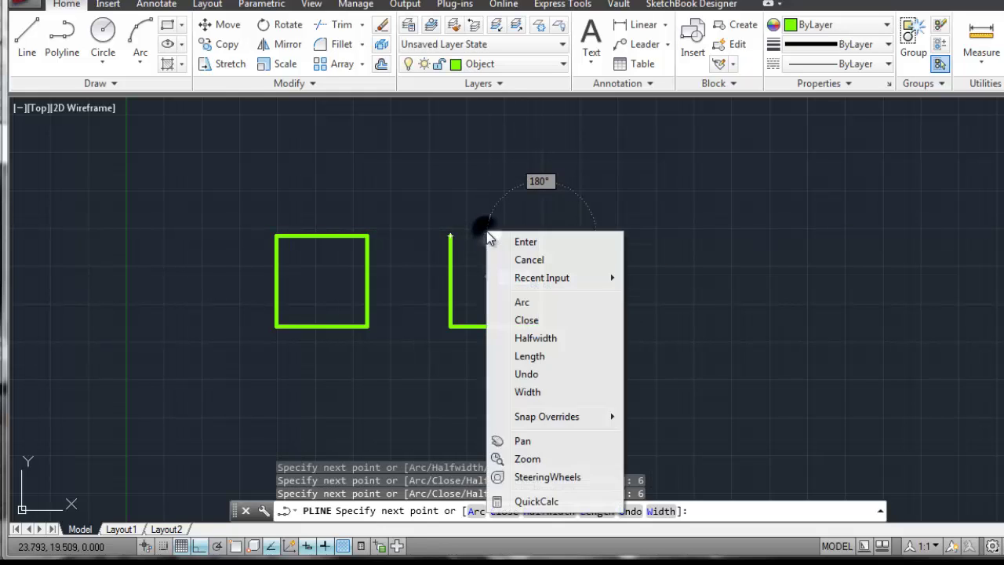
click(505, 320)
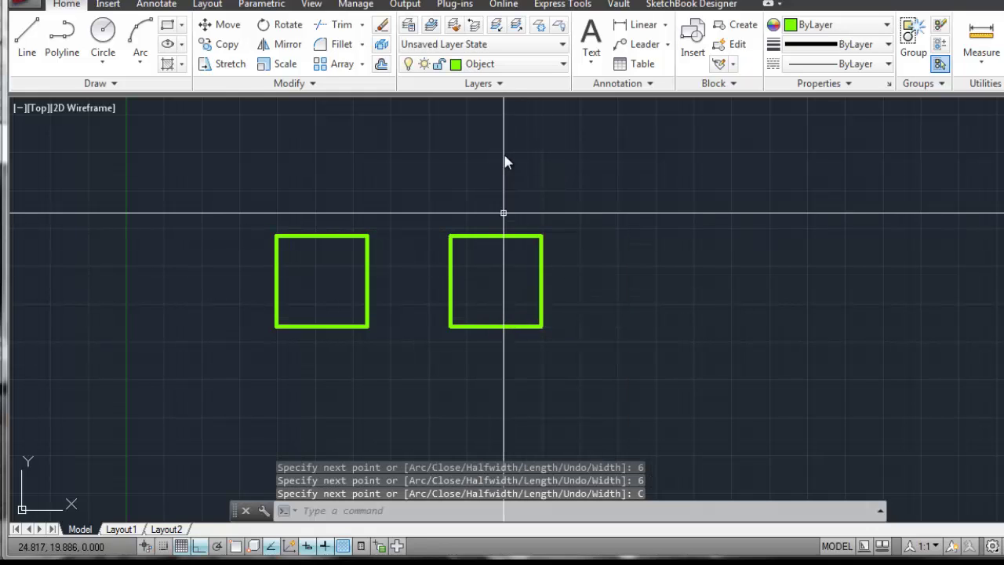
key(Escape)
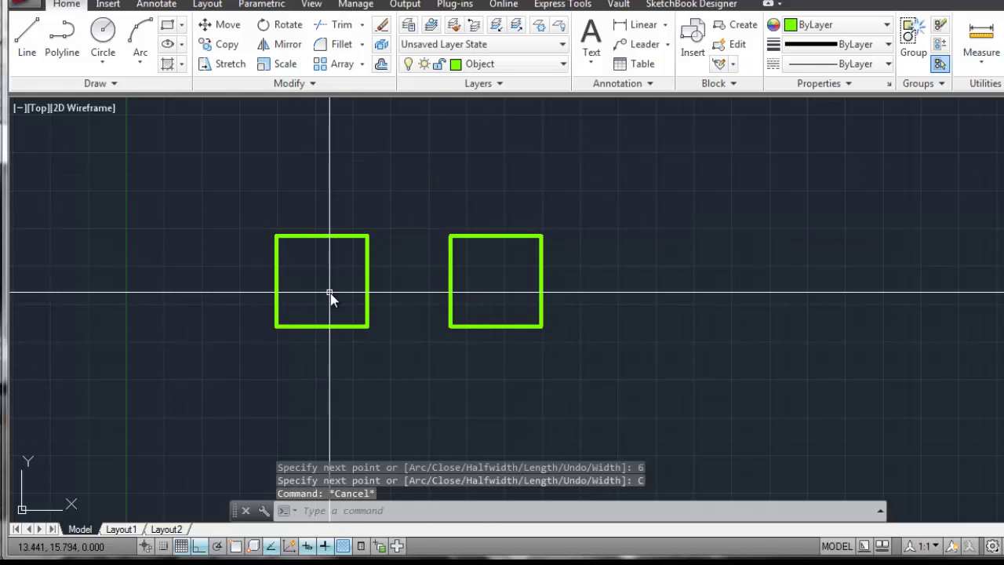
key(Escape)
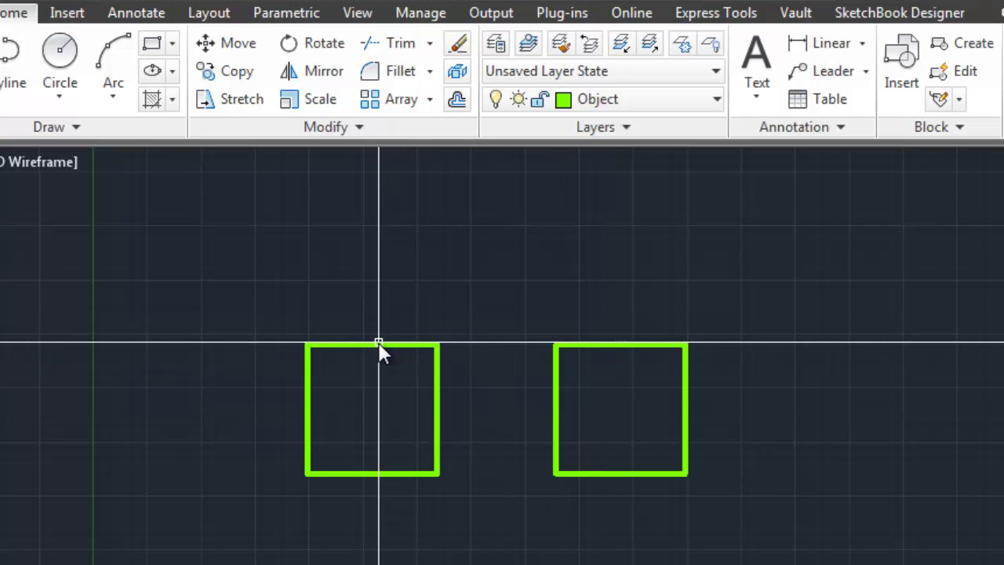
- Offset each of the four sides of the line square outward by 0.500
mouse_move(375, 345)
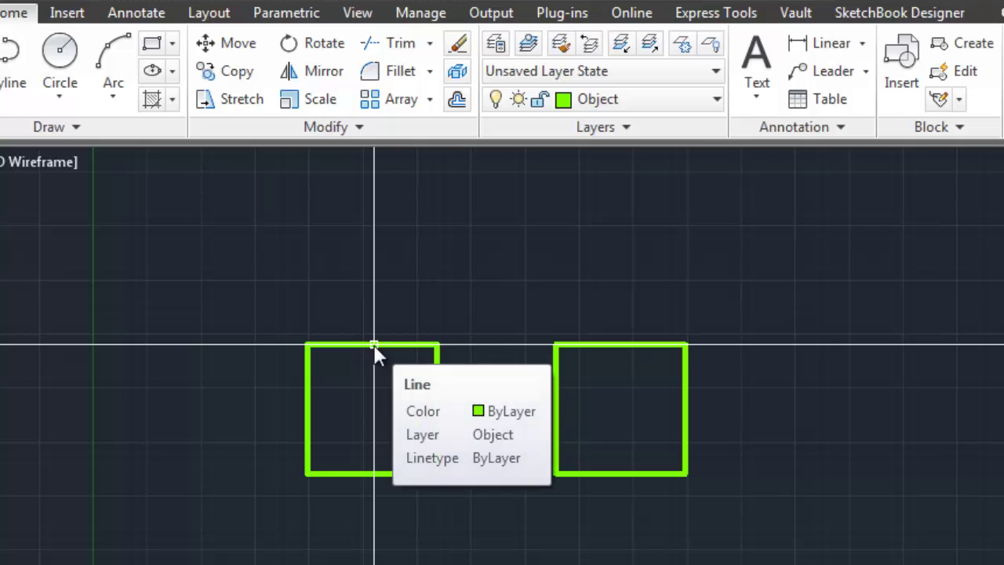
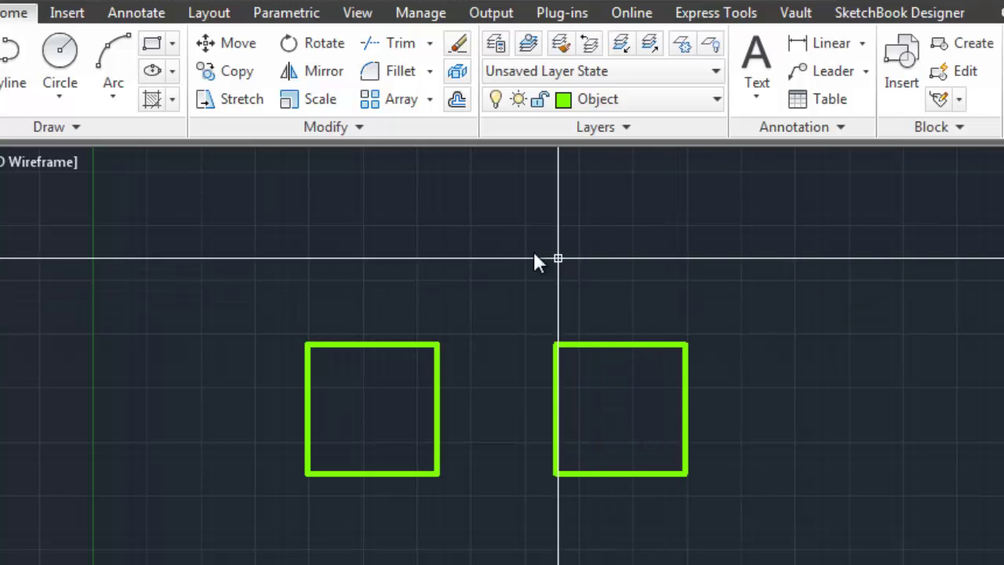
click(455, 103)
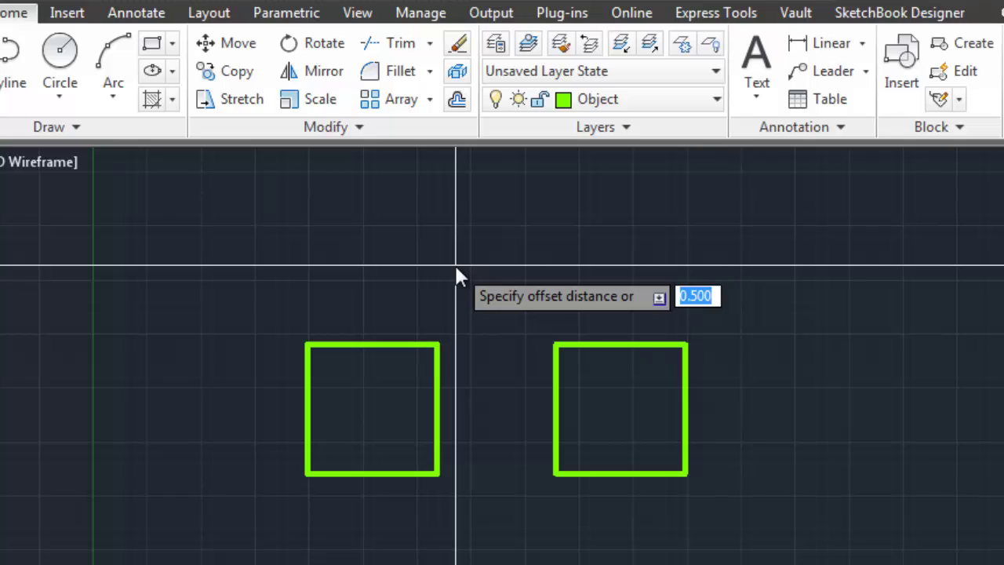
key(Return)
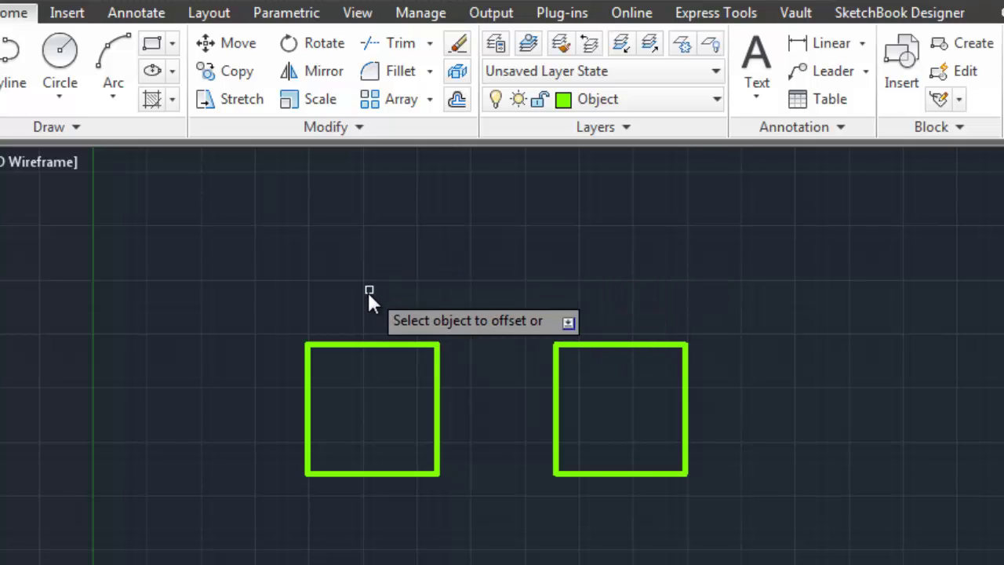
click(363, 344)
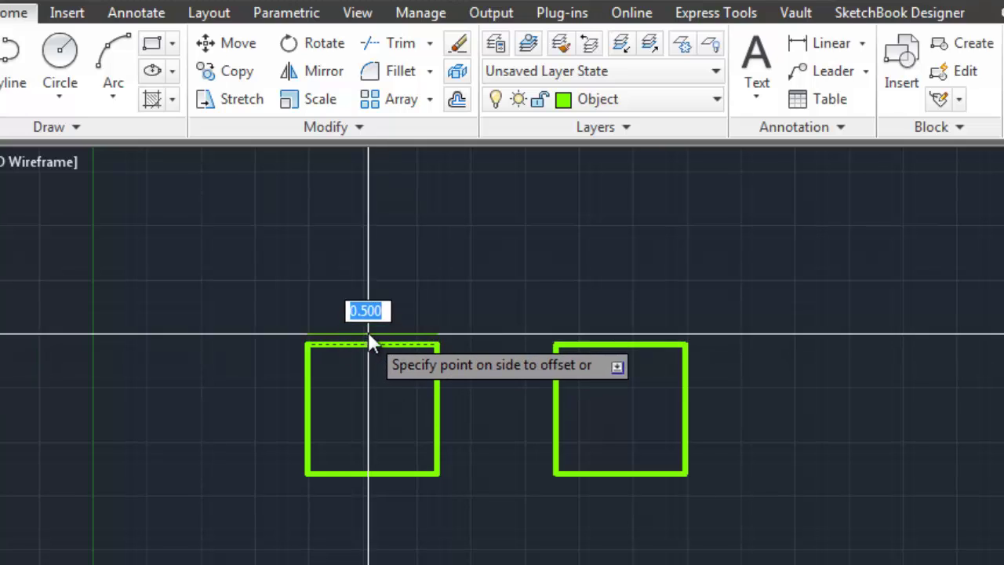
click(370, 323)
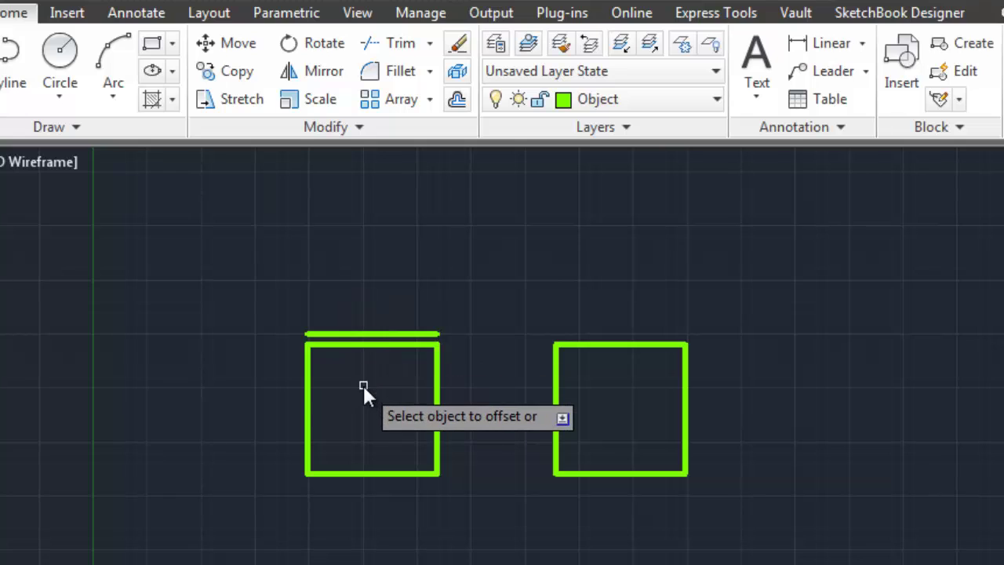
click(306, 400)
click(287, 398)
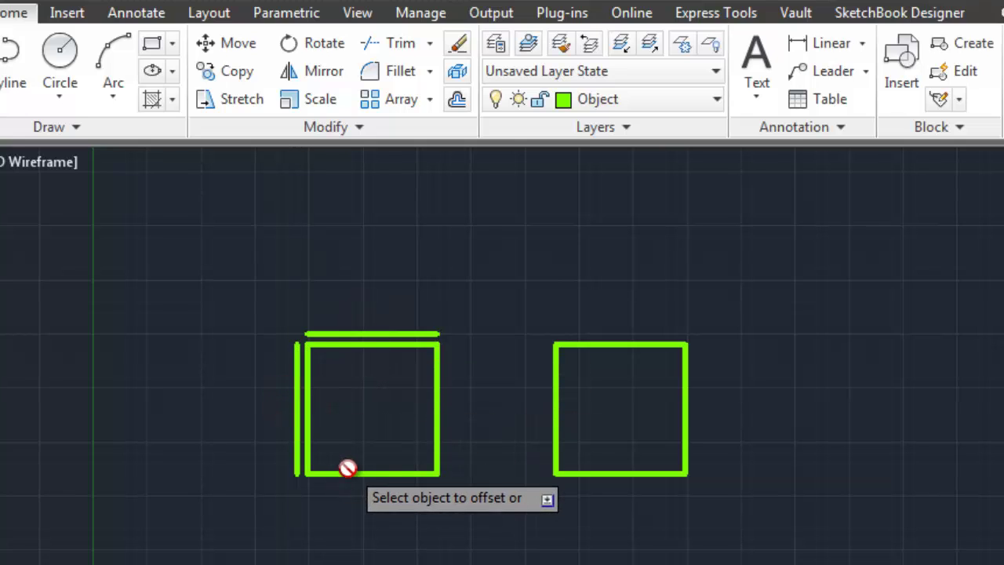
click(347, 471)
click(347, 494)
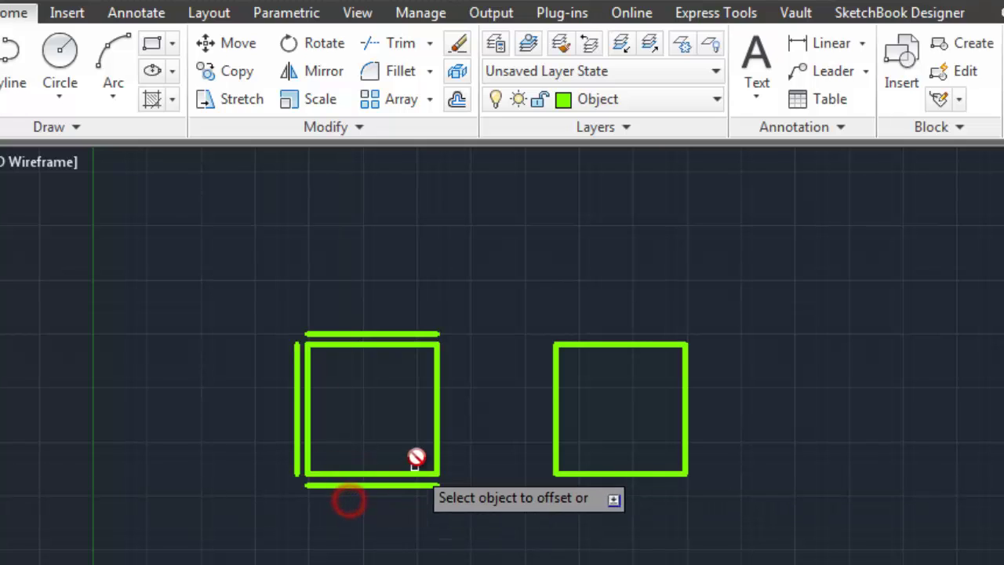
click(437, 437)
click(460, 430)
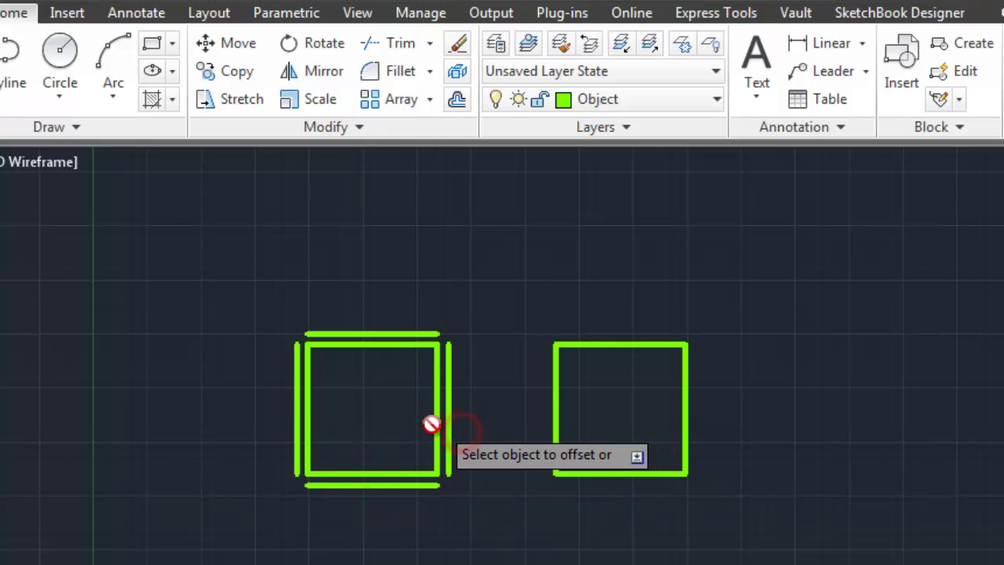
- Offset each of the four original sides of the line square inward by the same distance
click(434, 424)
click(426, 422)
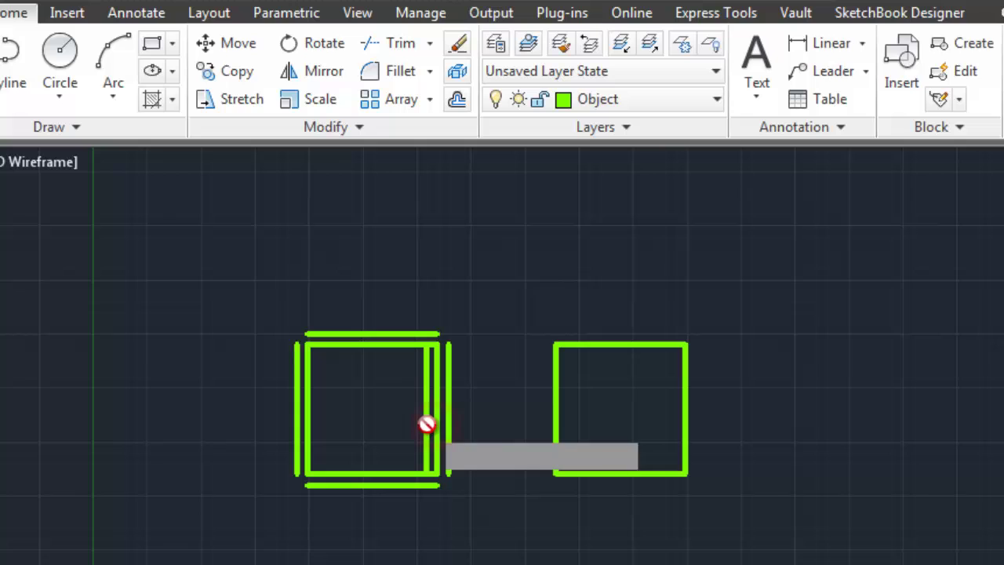
click(374, 347)
click(367, 362)
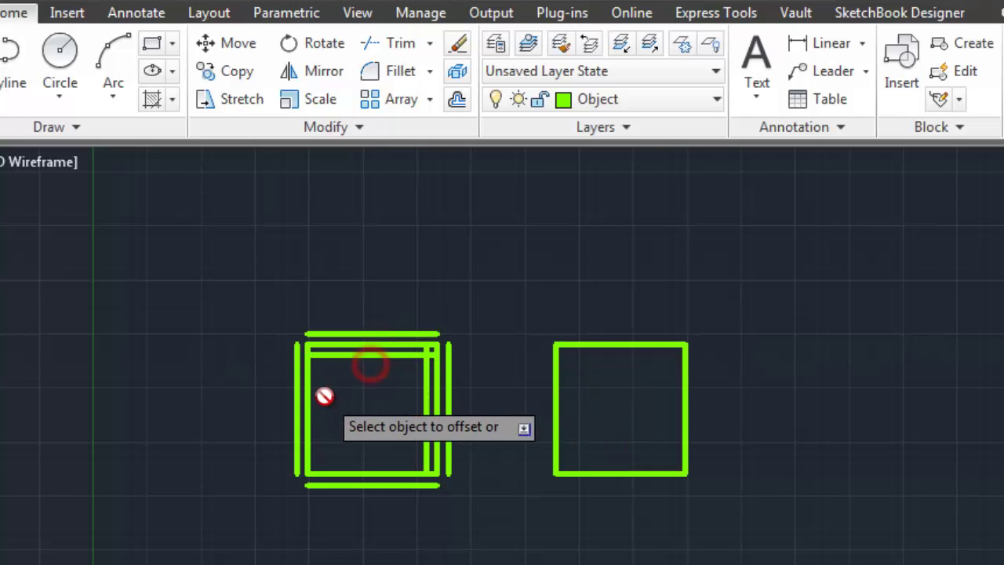
click(309, 401)
click(320, 404)
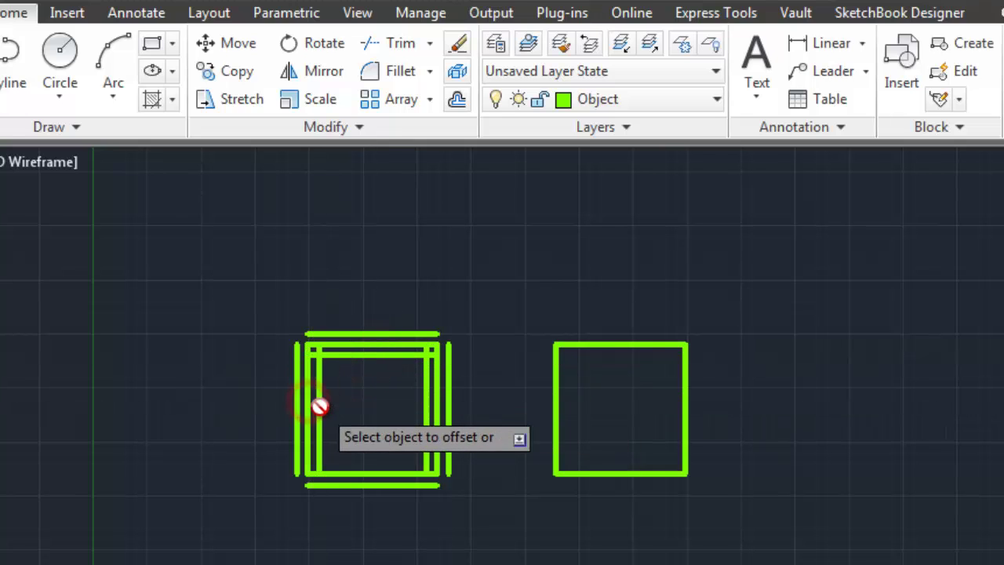
click(360, 472)
click(358, 453)
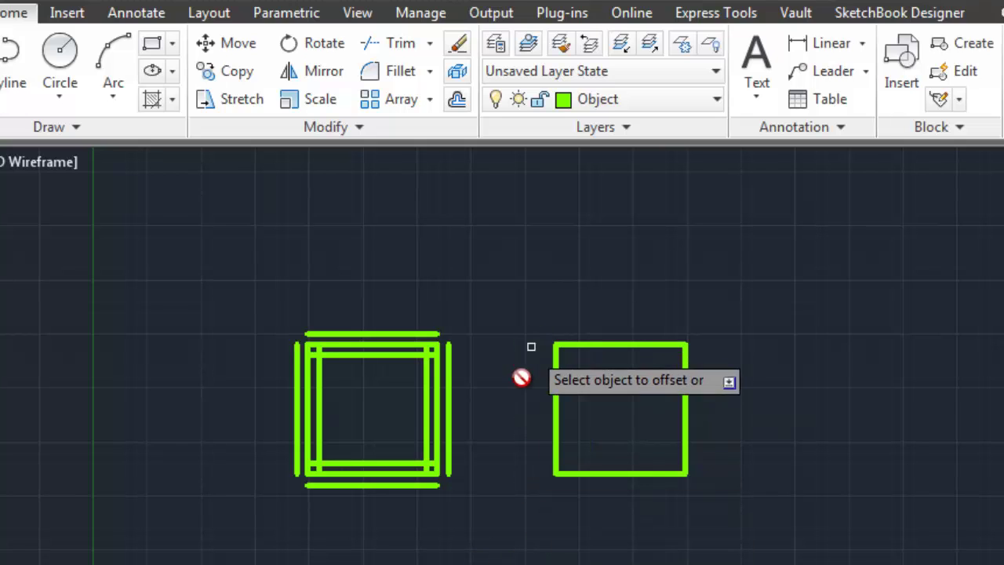
- Offset the closed polyline square once outward and once inward by 0.500
click(616, 344)
click(617, 334)
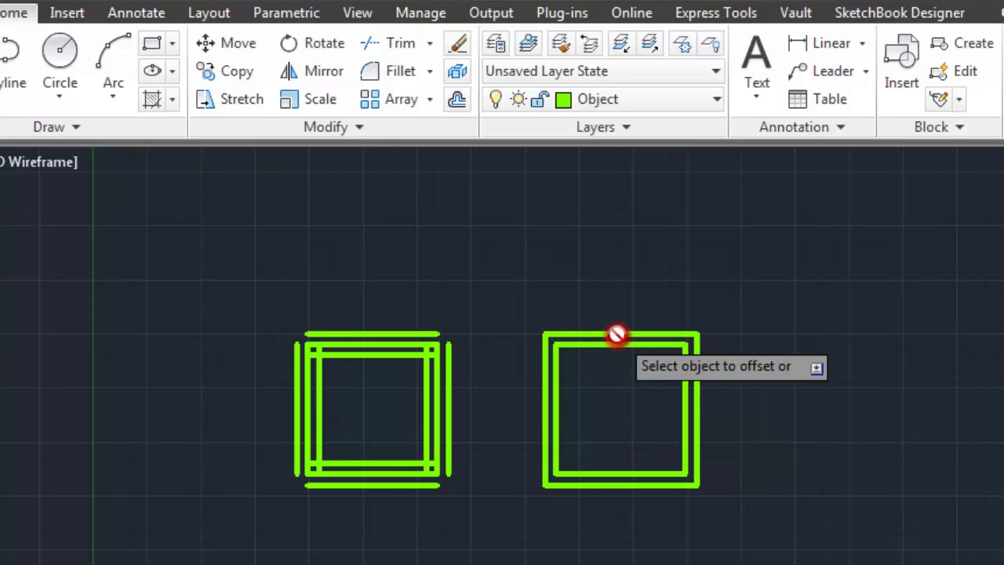
click(615, 344)
click(620, 362)
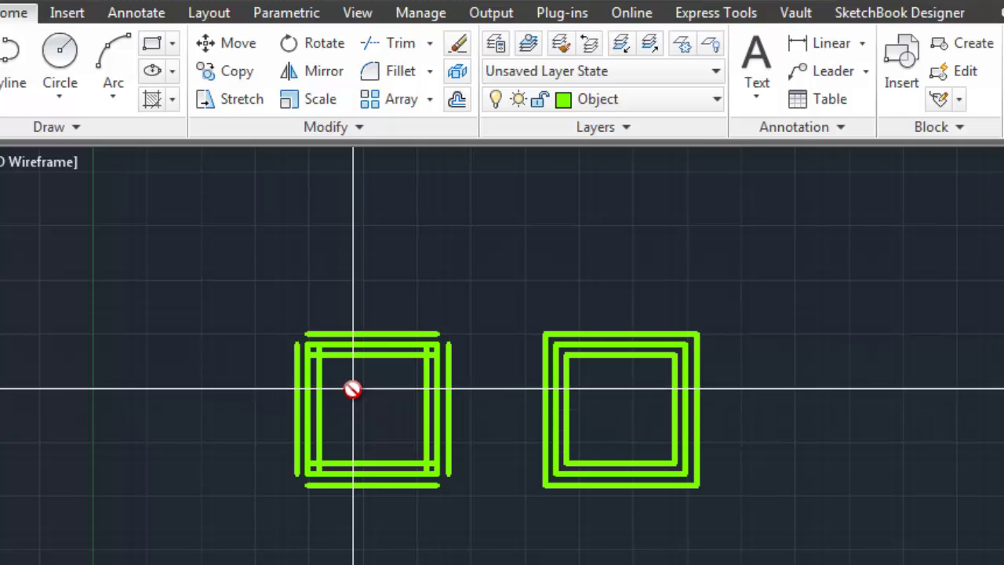
- Trim both overhanging ends of the upper inner horizontal line, using the two inner vertical lines as cutting edges
scroll(335, 447, up, 4)
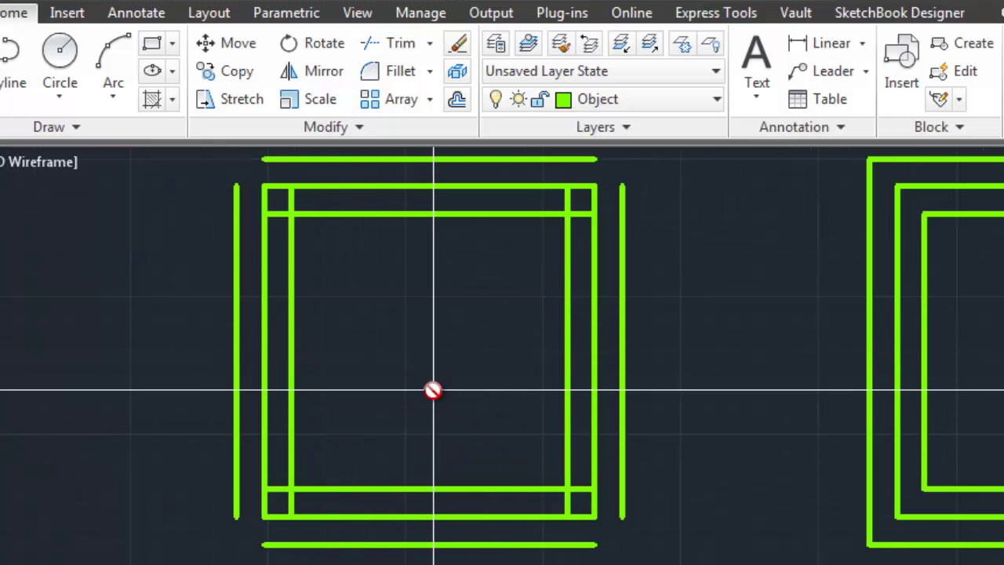
middle_drag(410, 361, 417, 365)
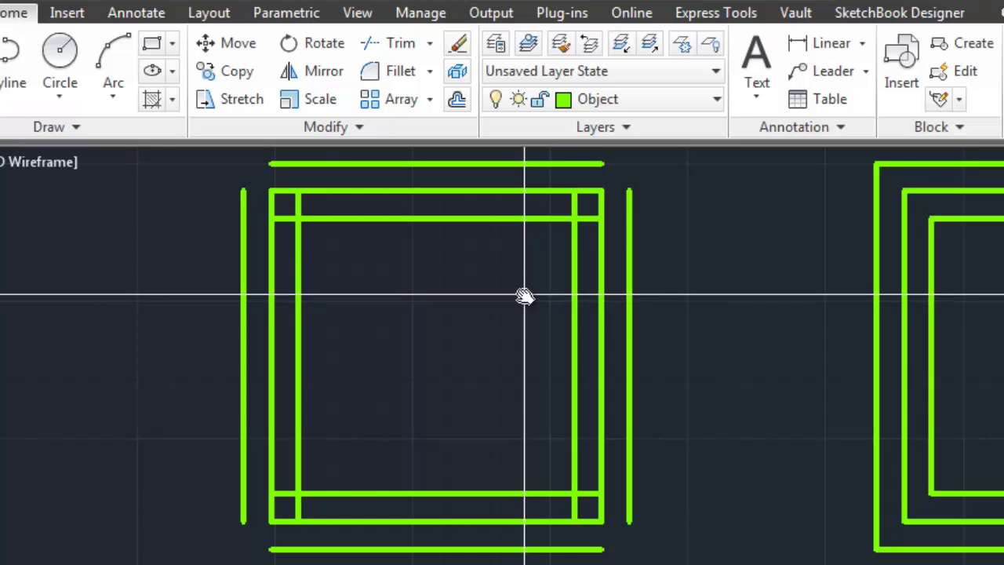
click(387, 44)
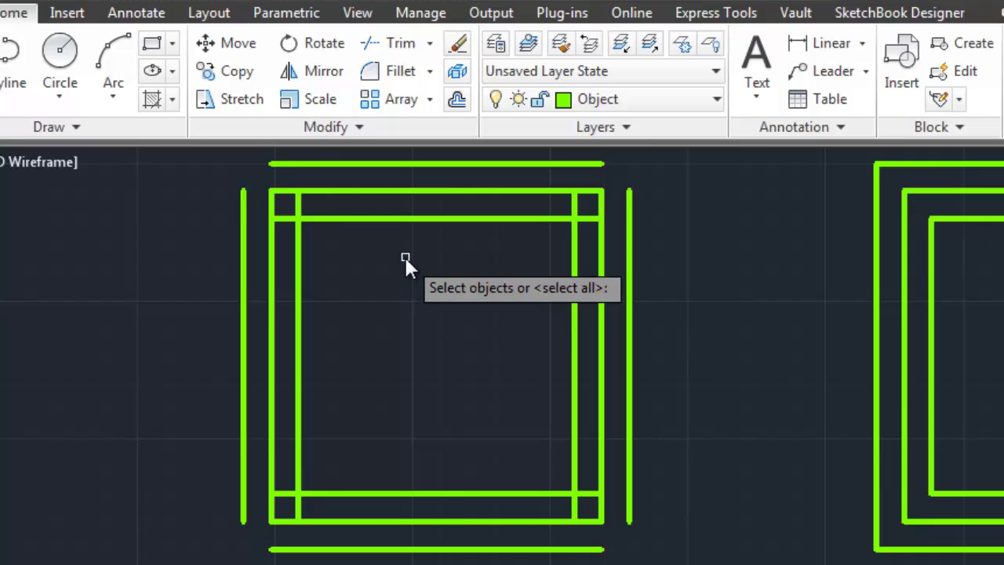
click(573, 237)
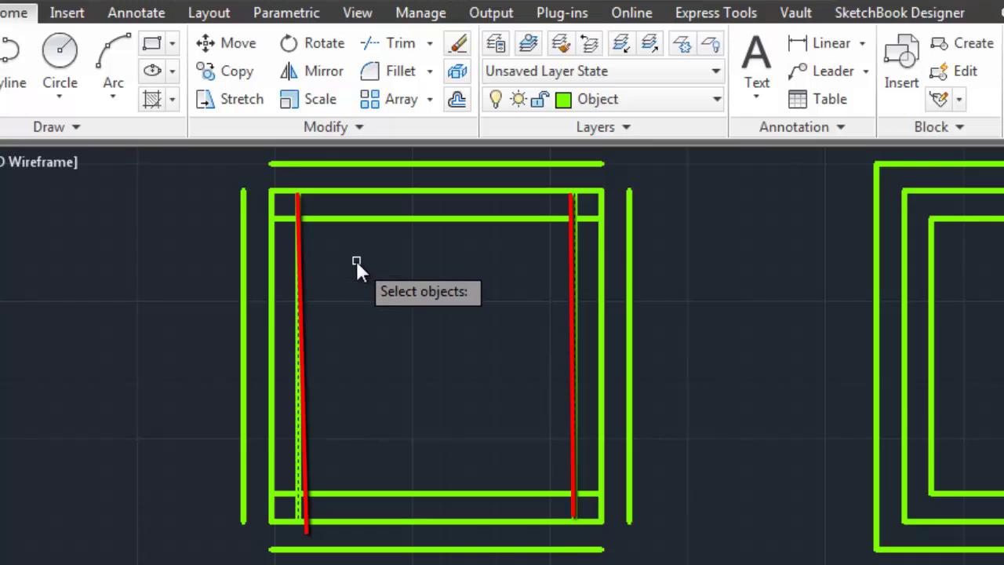
right_click(401, 272)
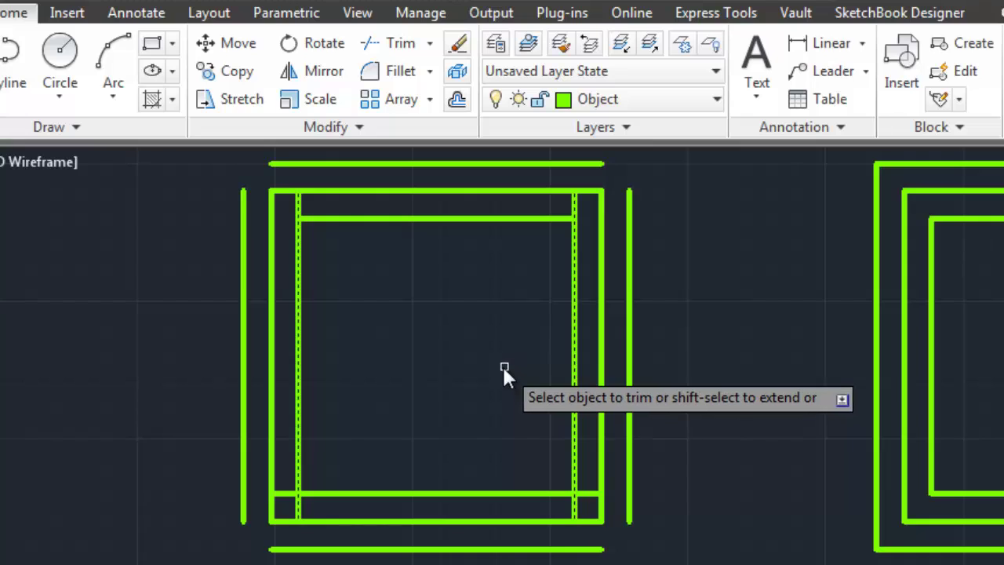
key(Escape)
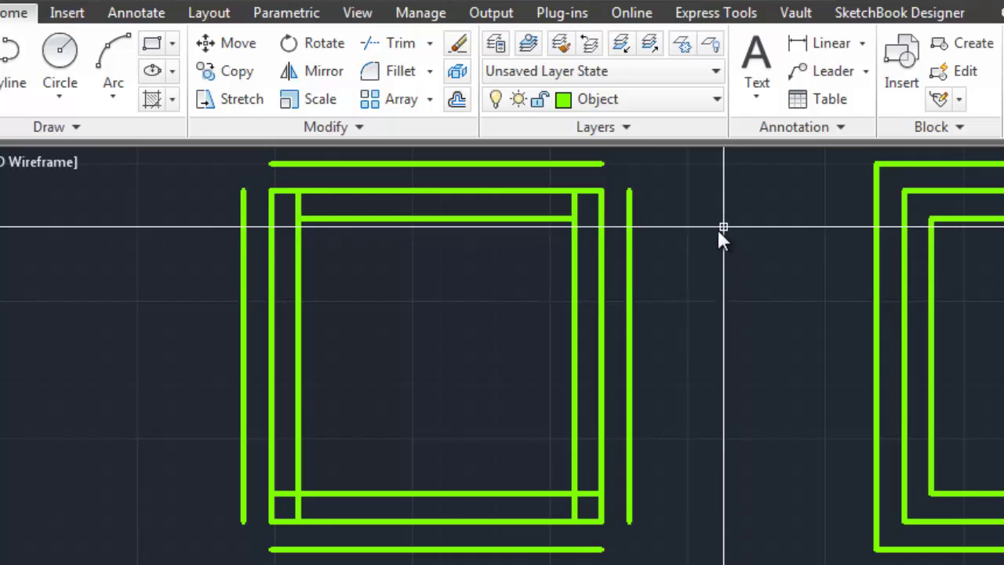
- Trim the remaining overhangs at the inner square's corners, using all lines of the line square and its offsets as cutting edges
click(400, 45)
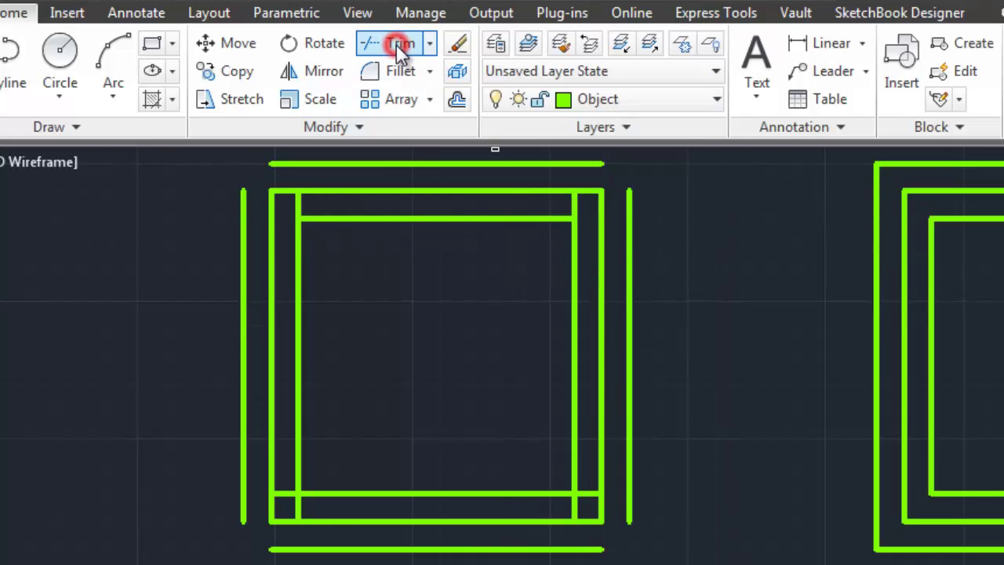
click(689, 163)
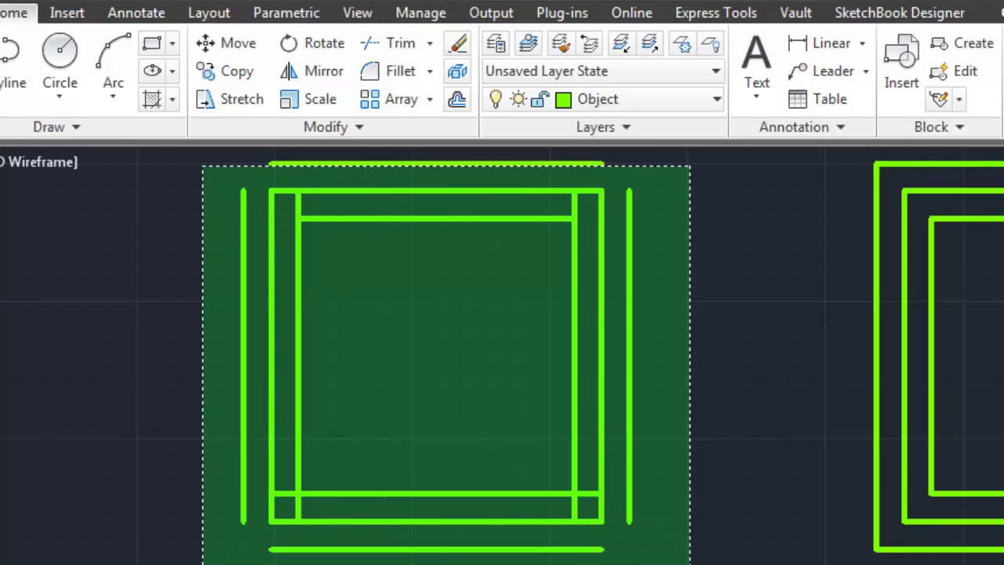
click(205, 563)
click(309, 164)
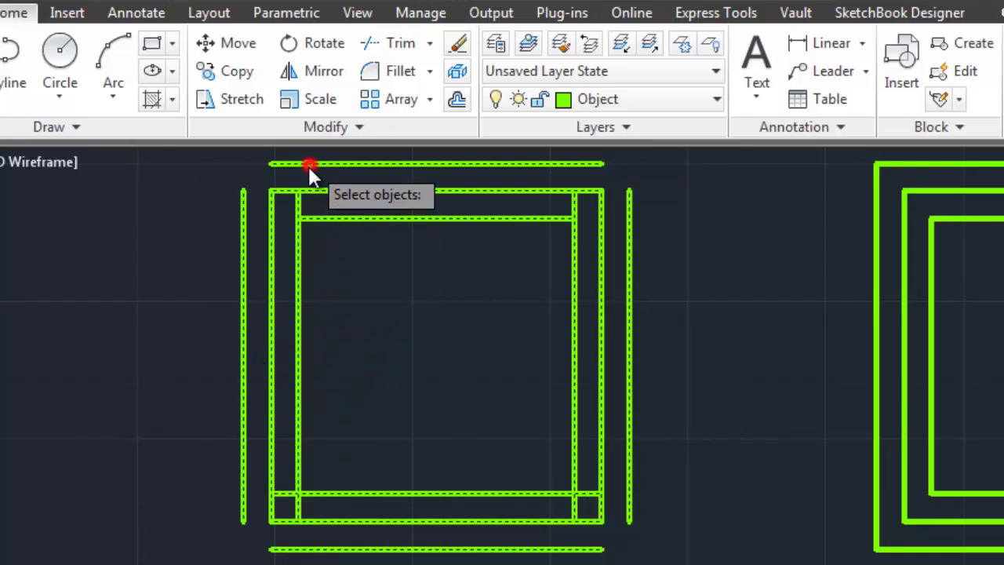
right_click(497, 352)
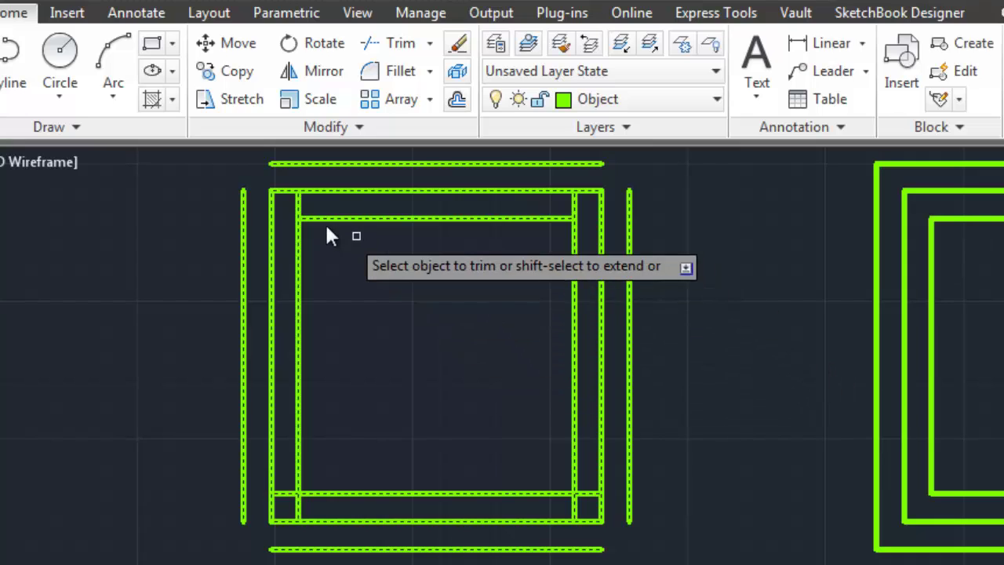
click(298, 207)
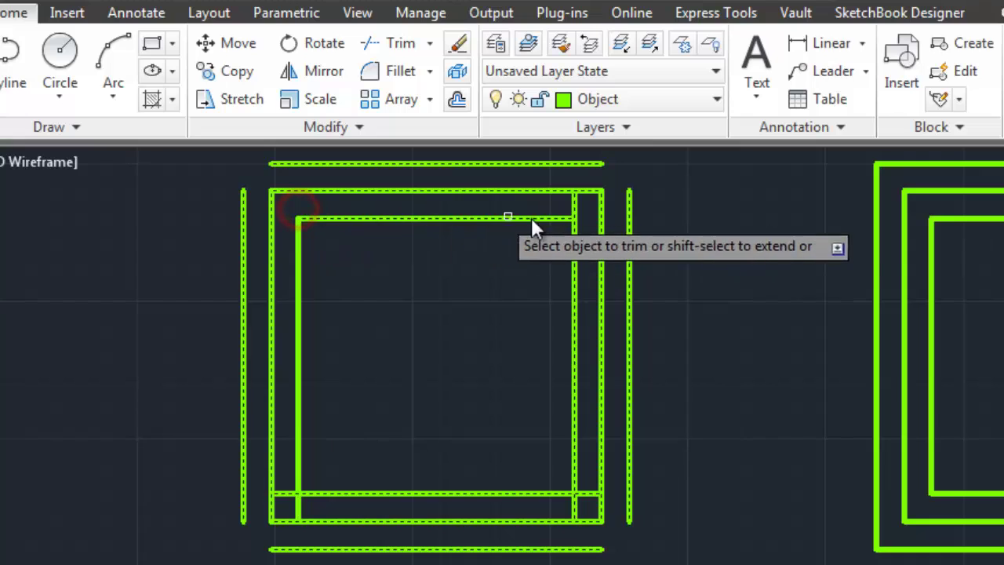
click(574, 207)
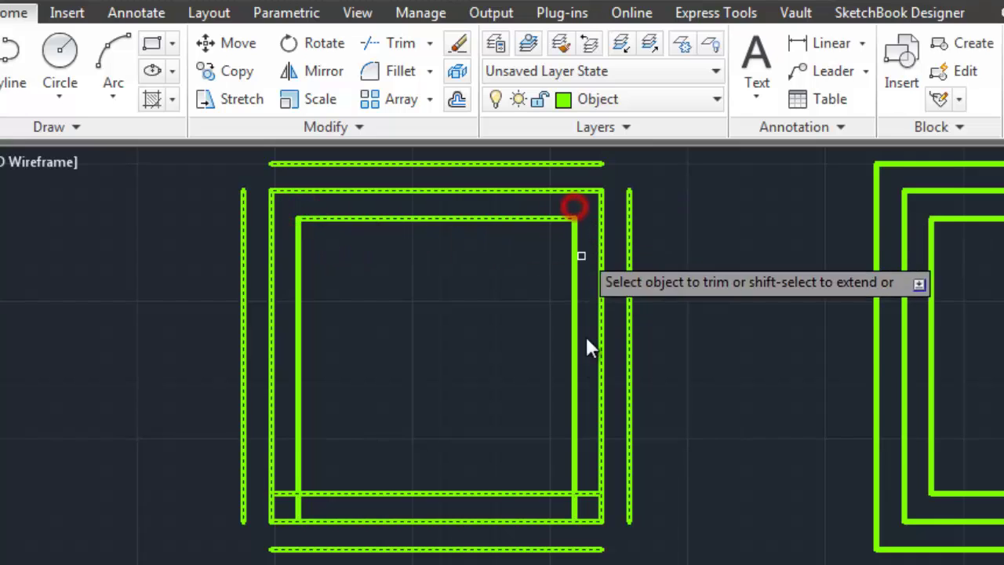
click(577, 508)
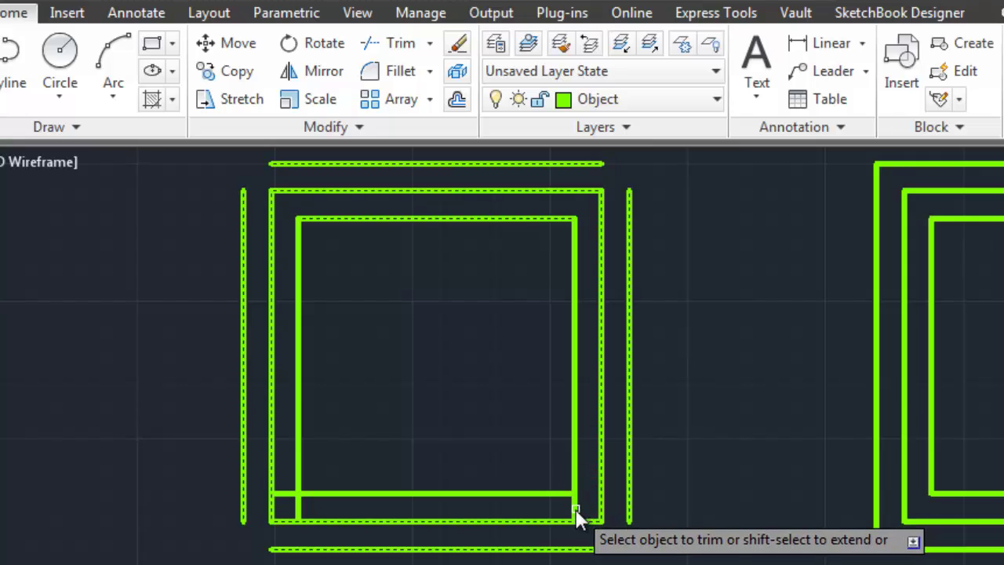
click(298, 515)
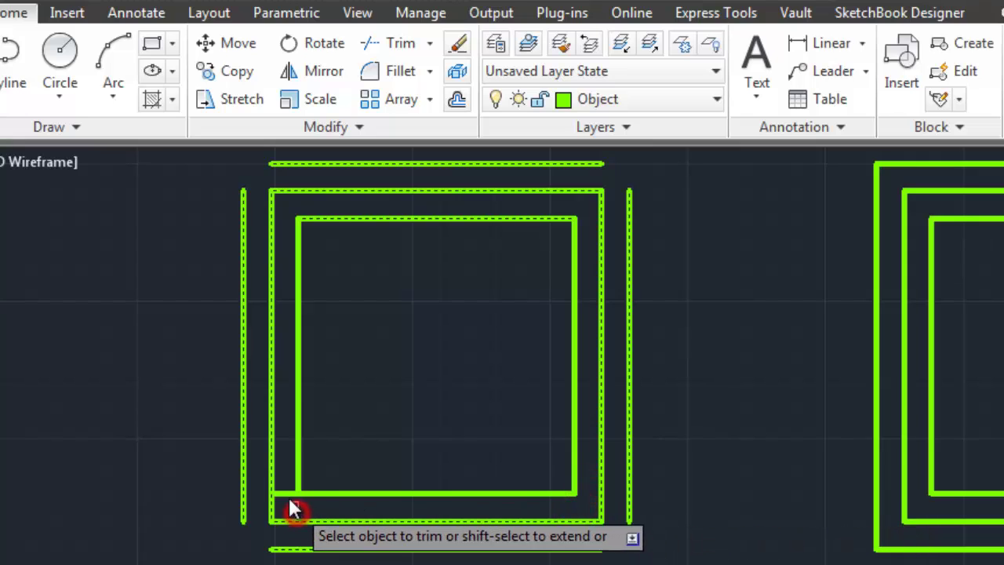
click(282, 495)
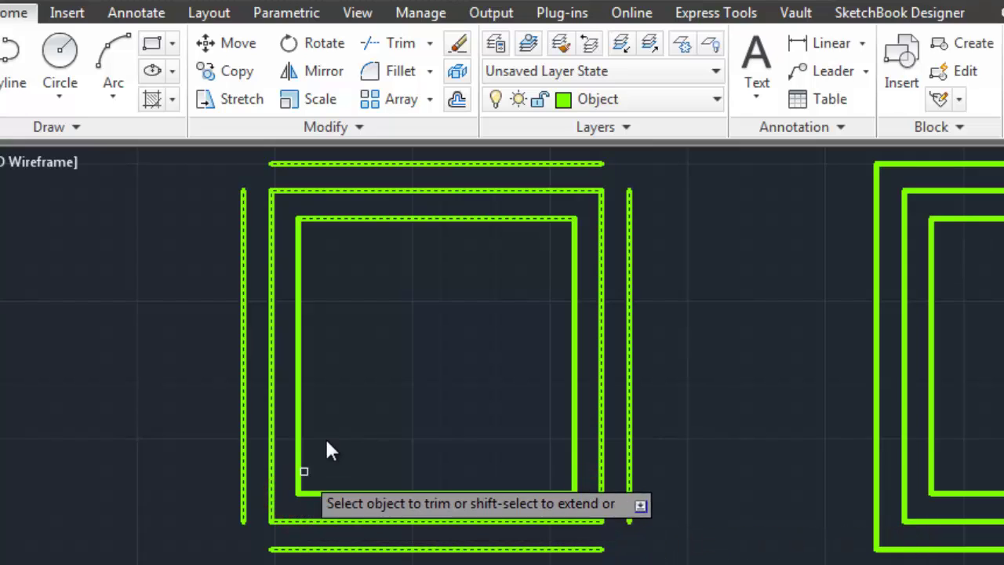
right_click(669, 349)
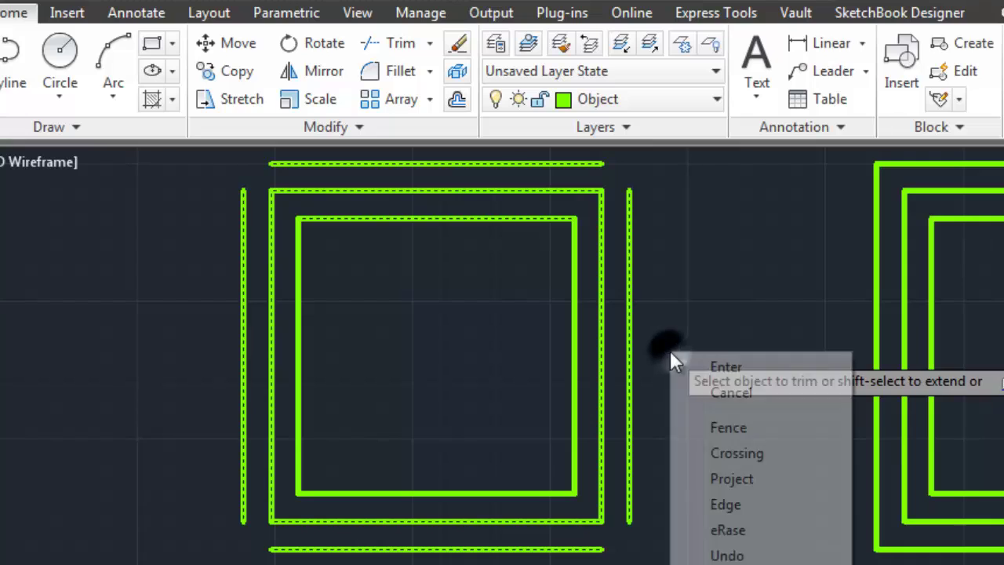
click(721, 367)
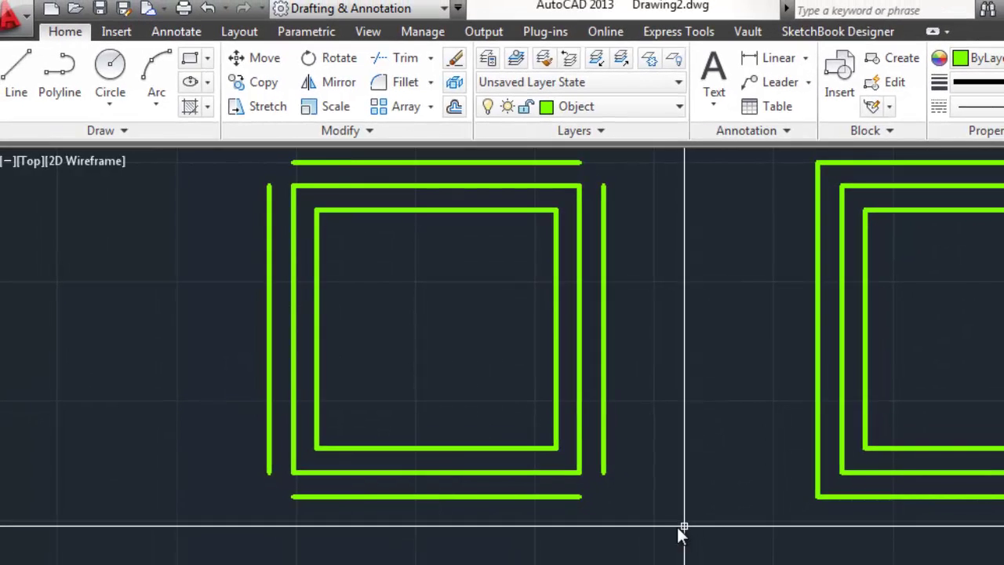
- Stretch the upper end of the line square's right outer offset line straight up to a total length of about 7.12
scroll(672, 532, down, 2)
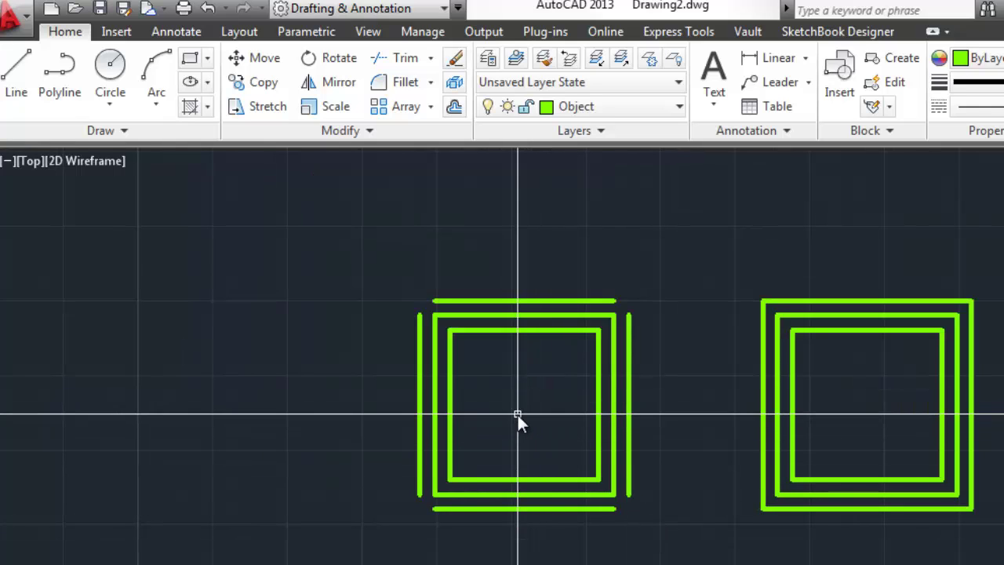
click(628, 364)
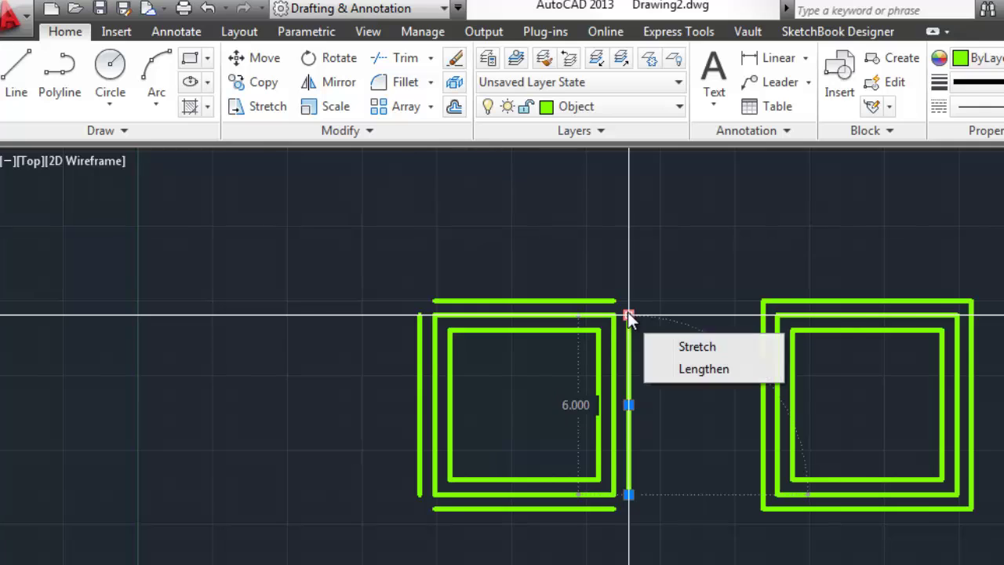
click(628, 311)
click(628, 280)
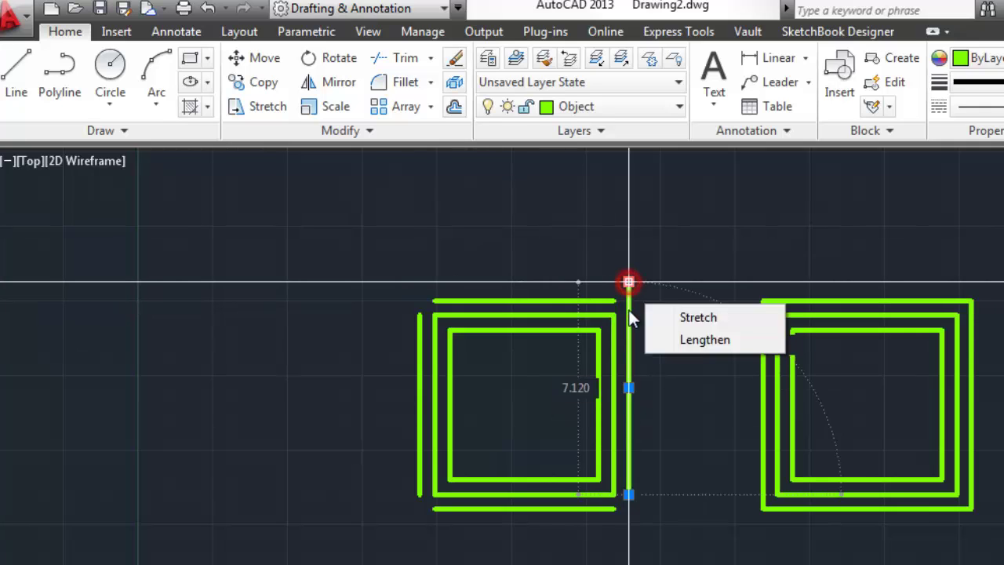
- Stretch the right outer offset line's lower end straight down to a total length of about 8.38, and both ends of the left outer line outward
click(629, 493)
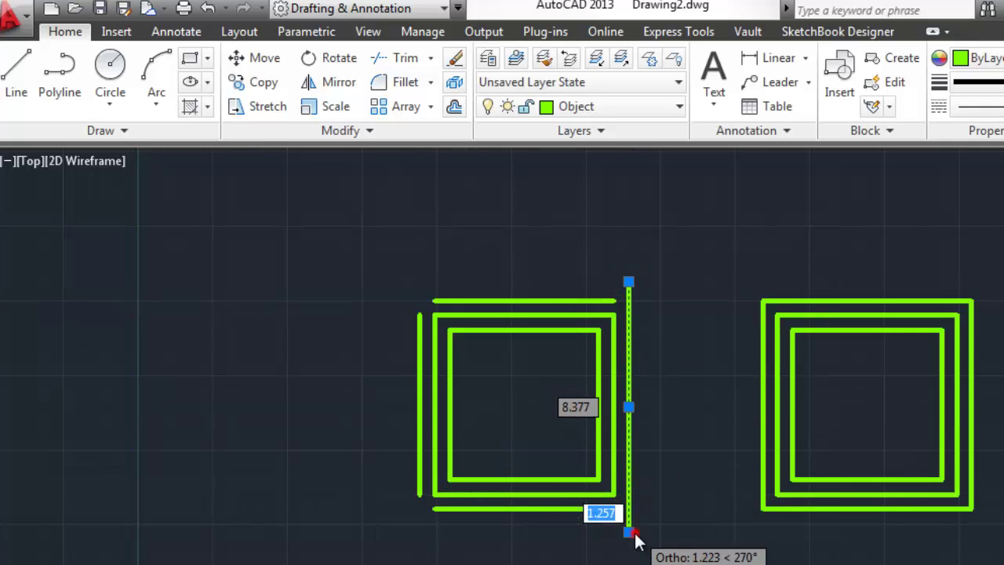
click(632, 531)
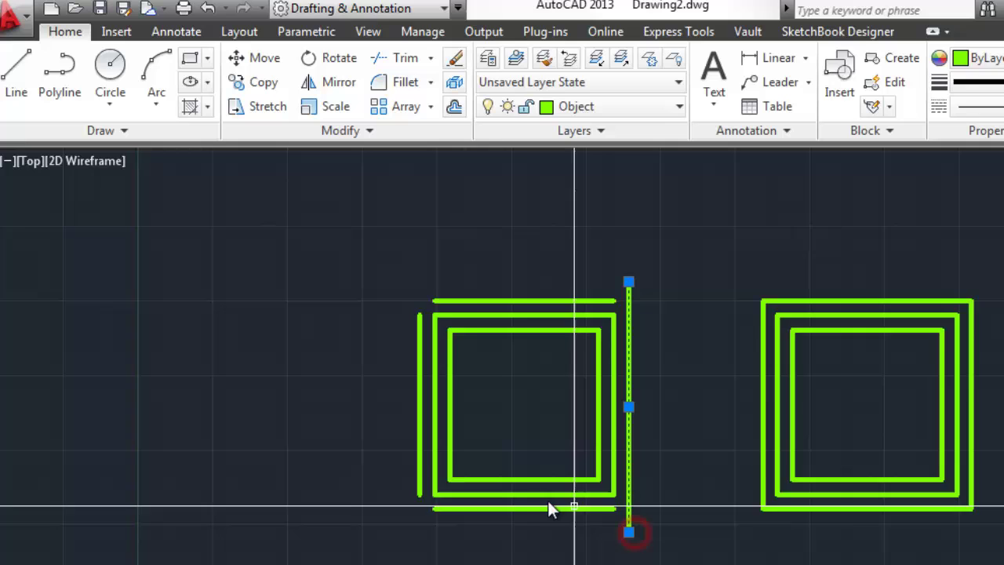
click(417, 484)
click(420, 483)
click(420, 522)
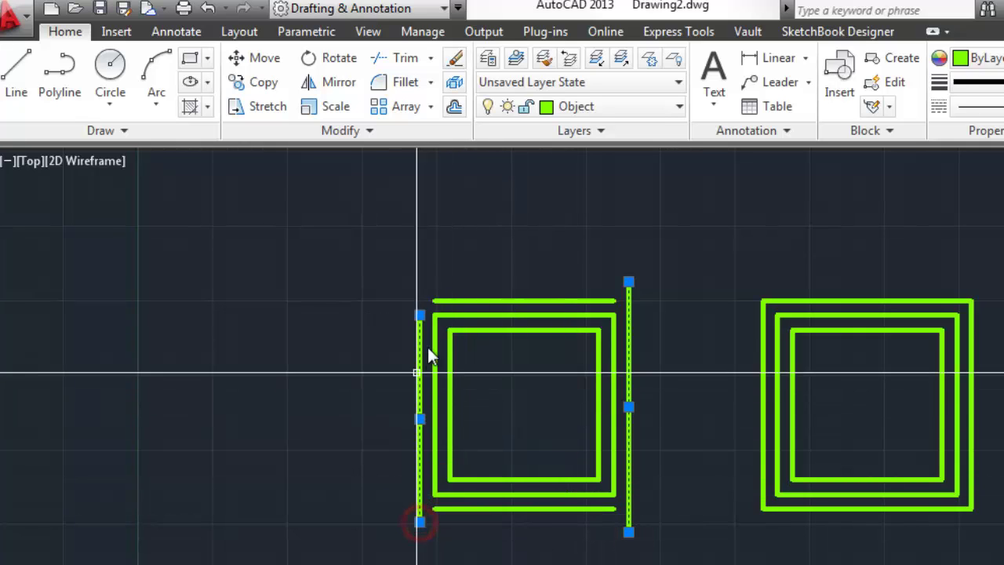
click(420, 314)
click(417, 284)
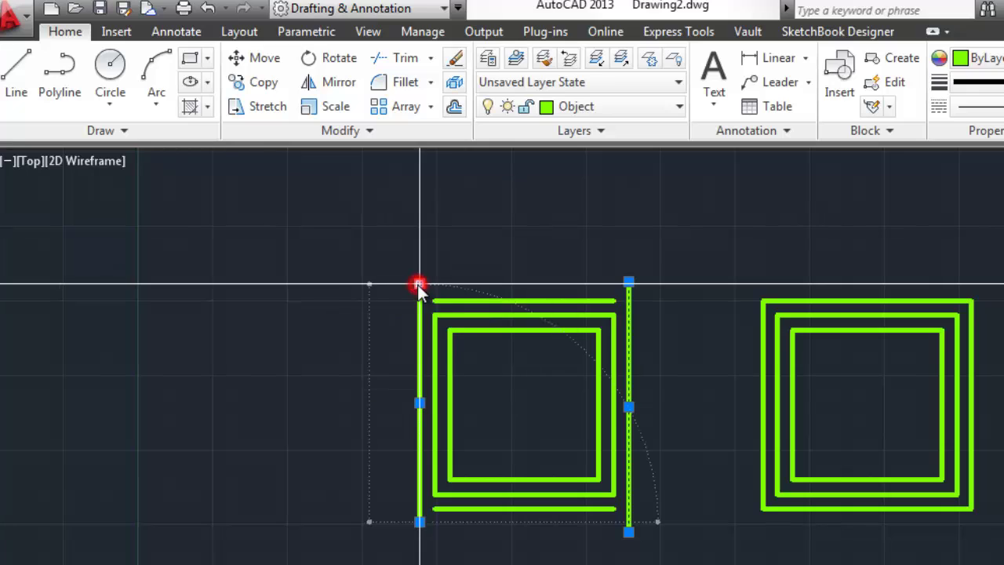
mouse_move(420, 302)
key(Escape)
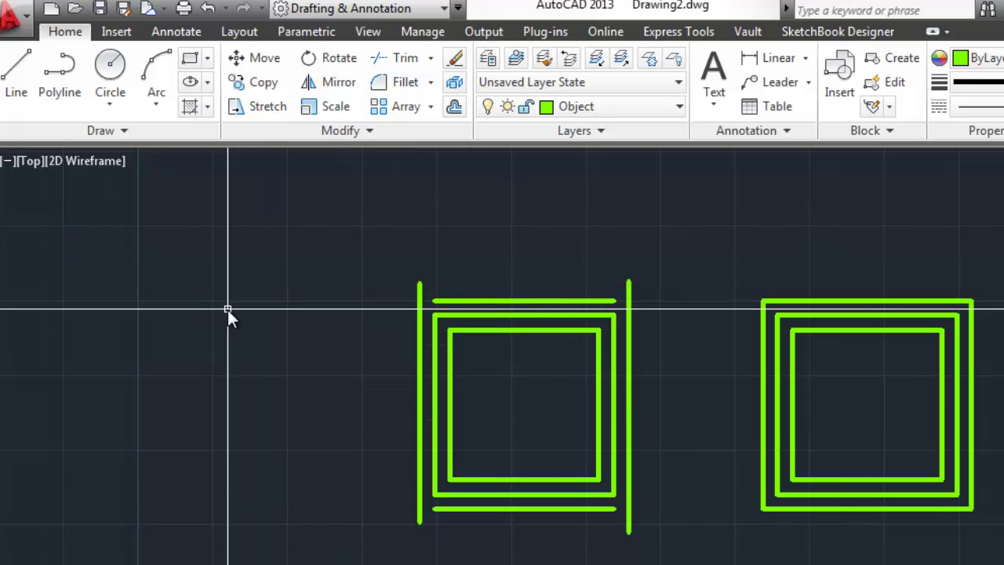
- Extend both ends of the upper and lower outer horizontal lines to the two outer vertical lines, using those verticals as boundary edges
scroll(542, 421, up, 2)
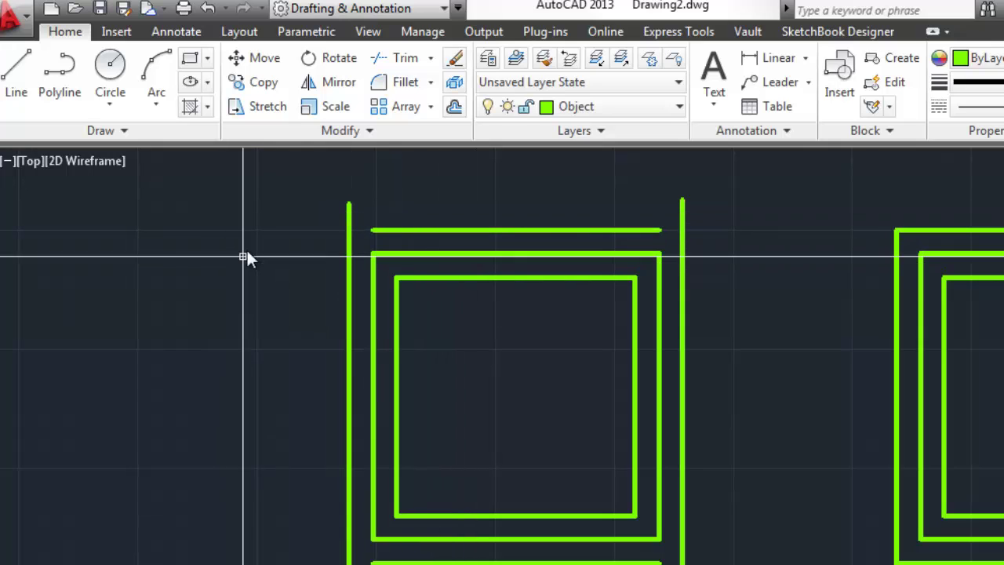
click(430, 60)
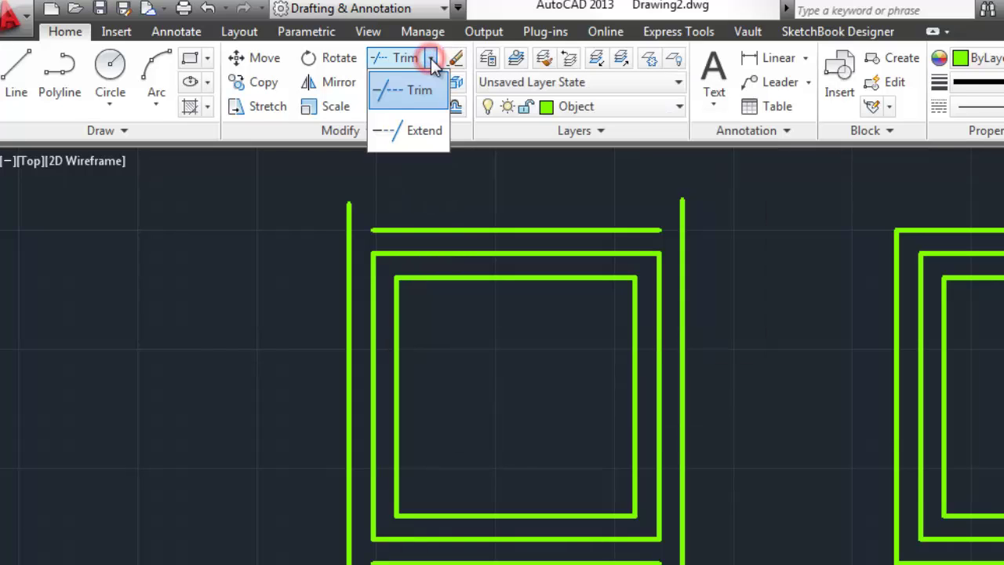
click(416, 133)
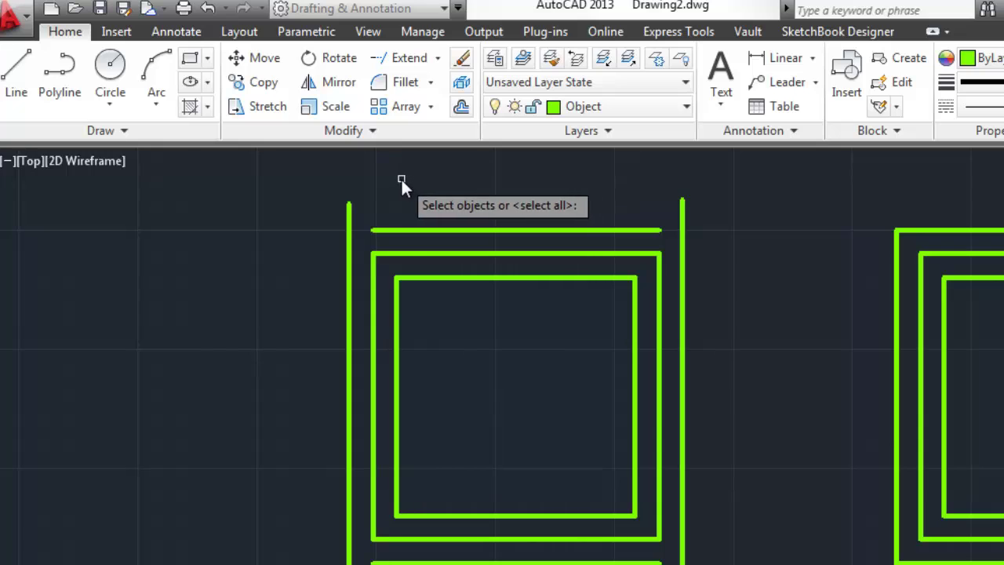
click(349, 217)
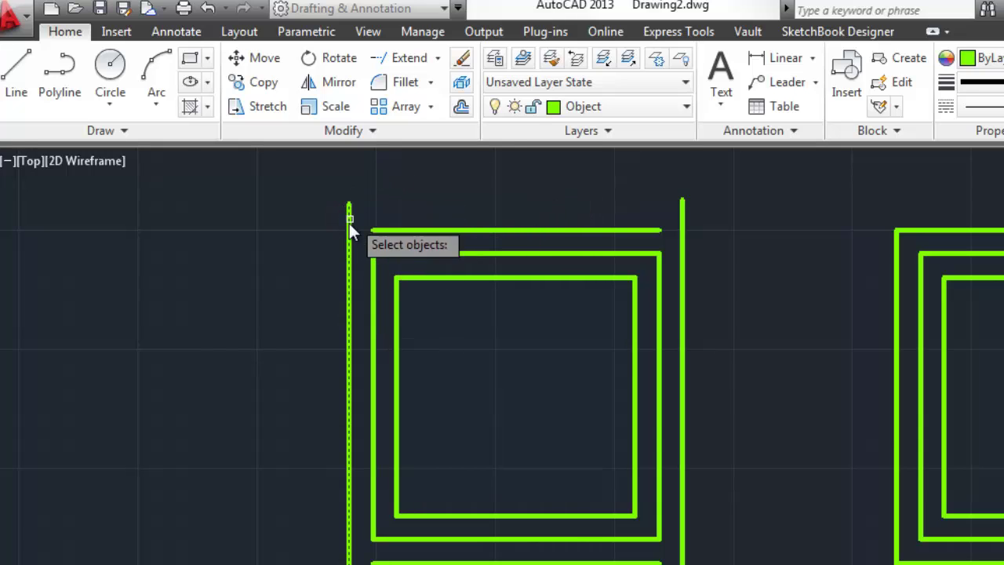
click(682, 212)
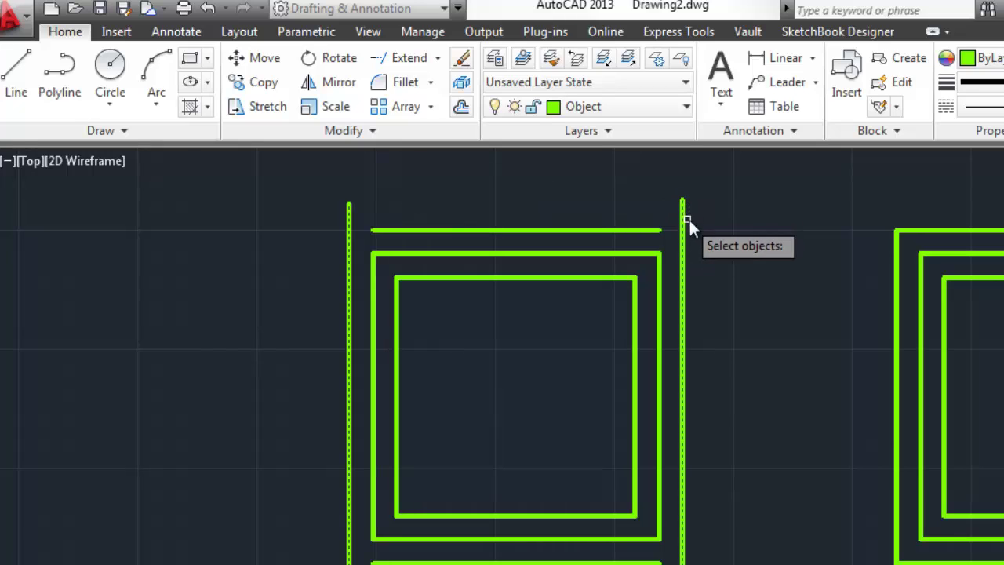
right_click(721, 201)
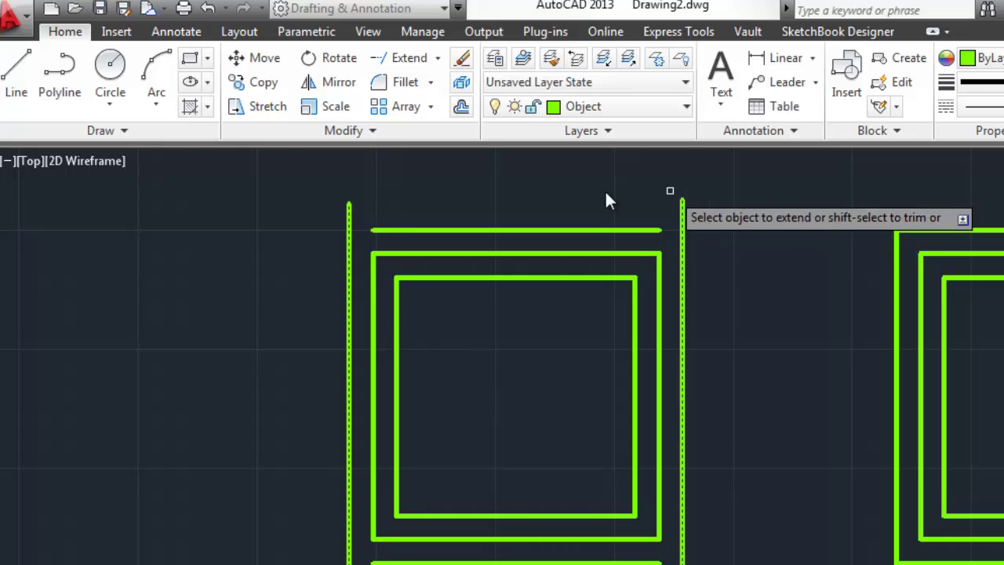
click(389, 231)
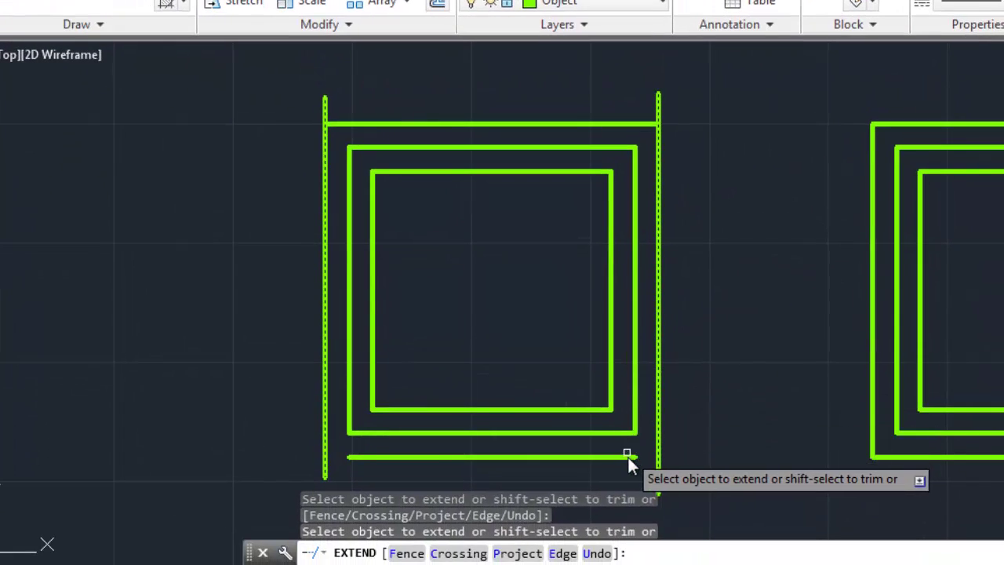
click(641, 517)
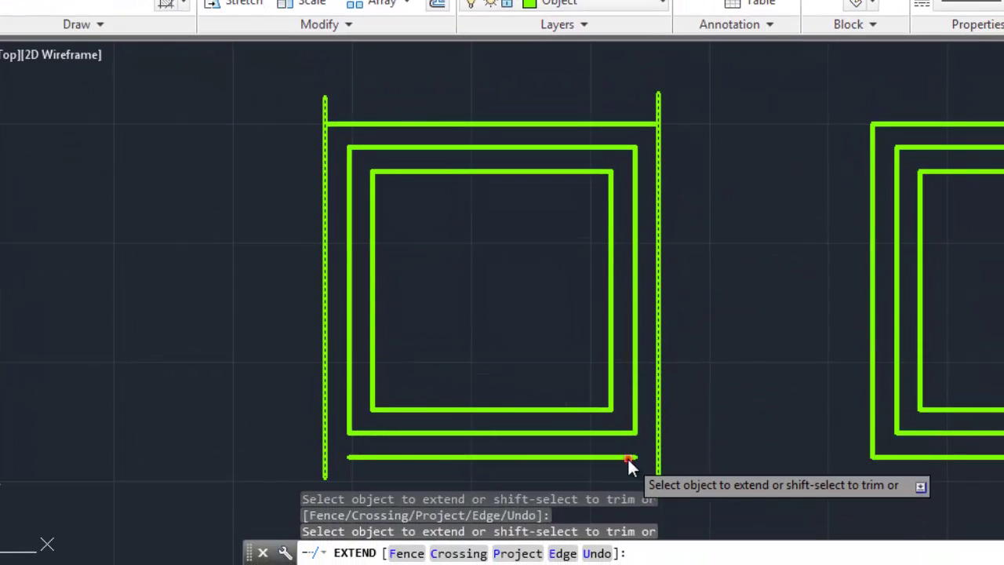
click(363, 459)
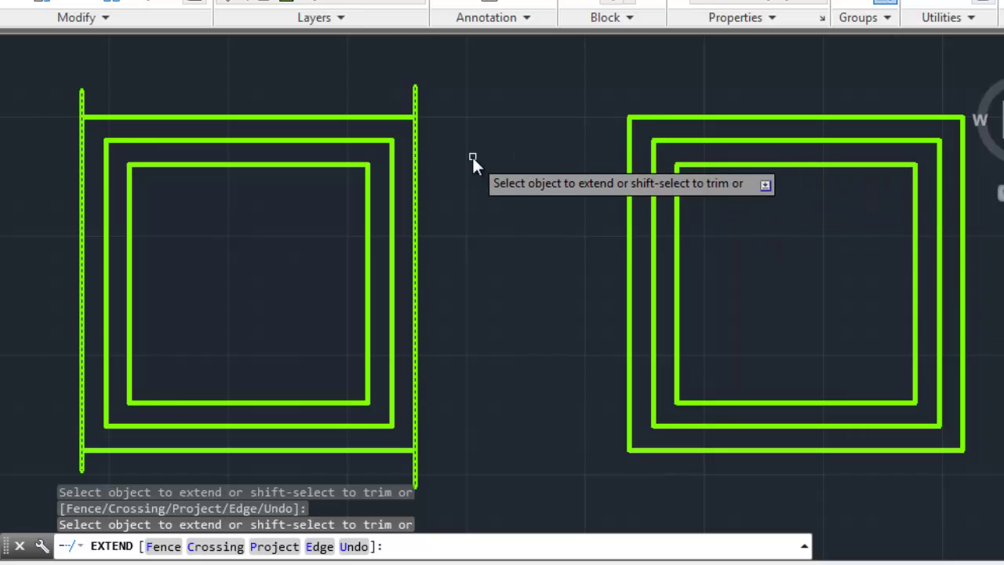
right_click(472, 155)
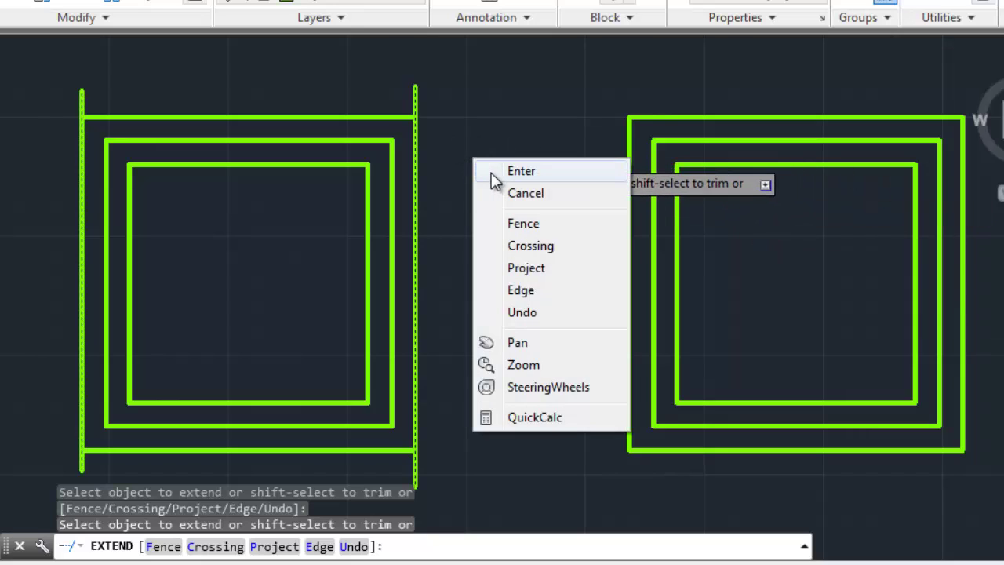
click(491, 172)
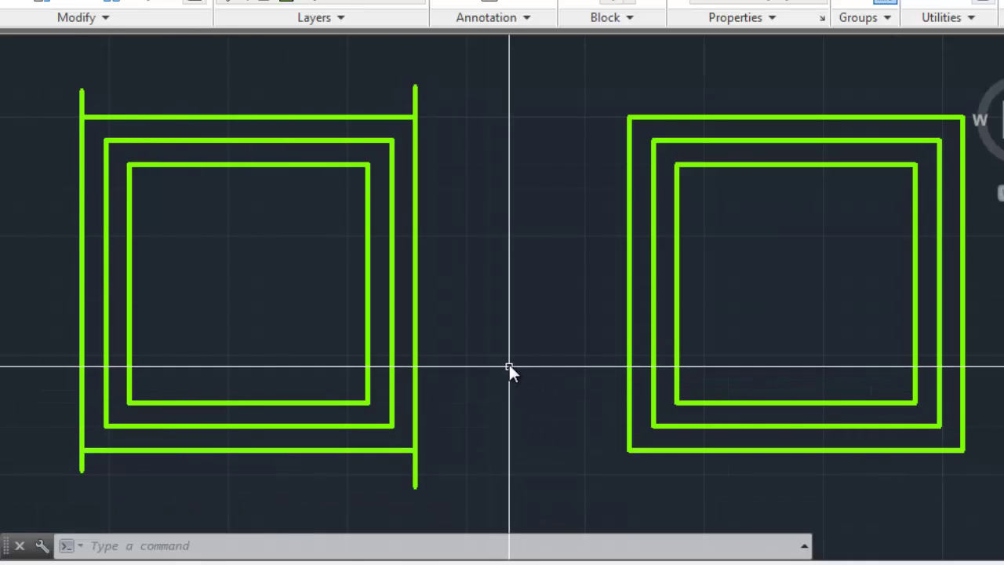
- Turn on object snap and shorten the right outer vertical line at both ends to the endpoints of the upper and lower outer lines
click(415, 101)
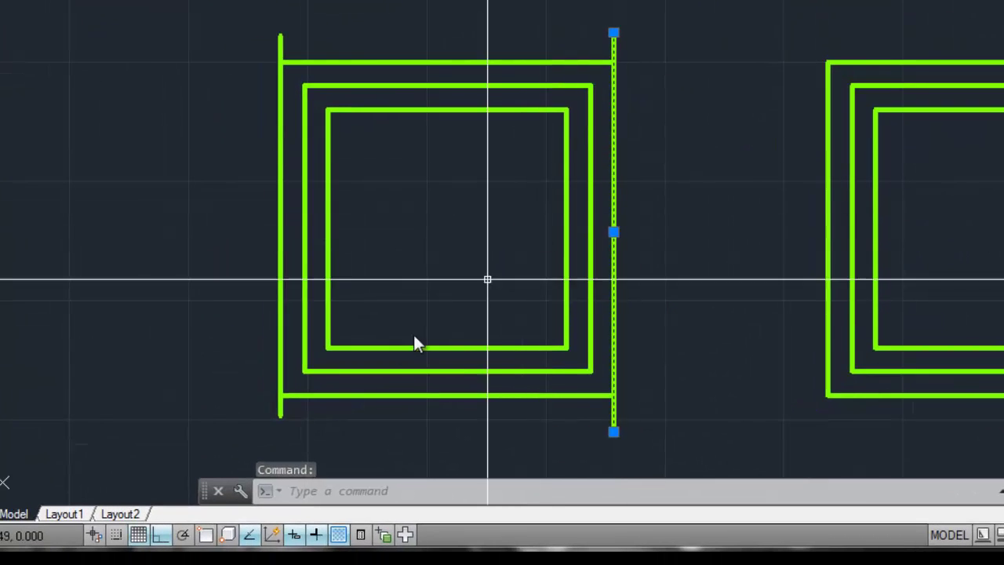
click(205, 536)
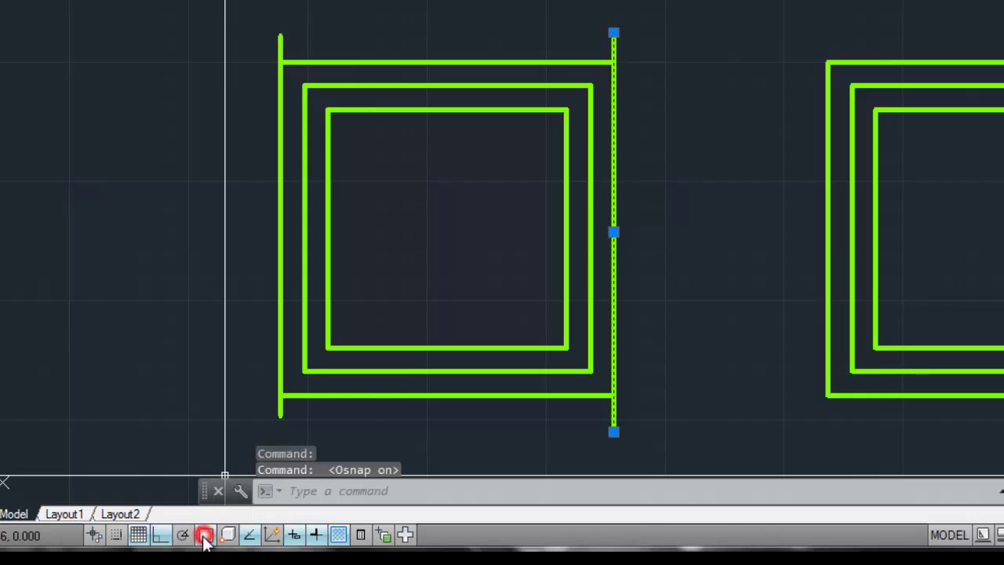
click(615, 33)
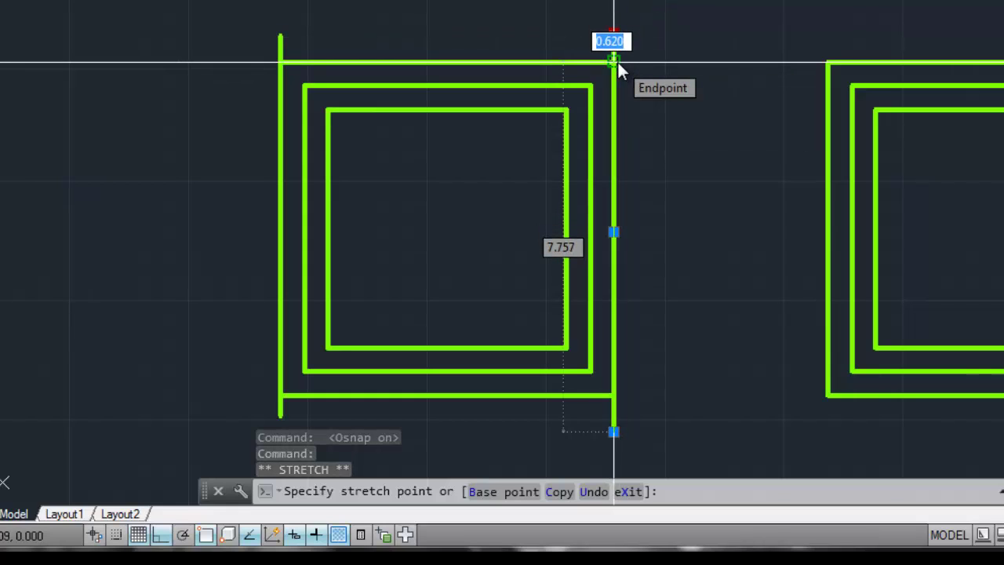
click(617, 61)
mouse_move(622, 60)
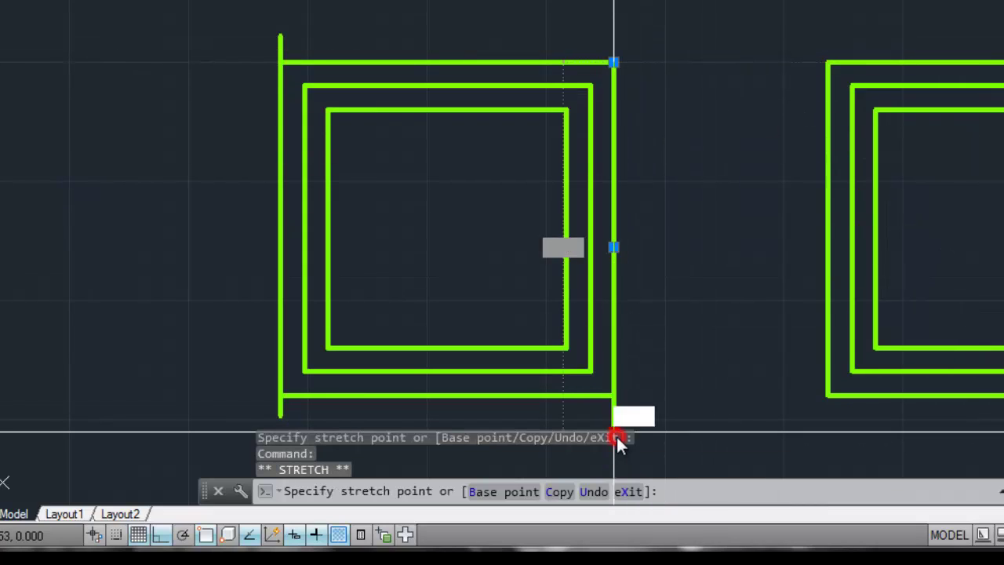
click(613, 402)
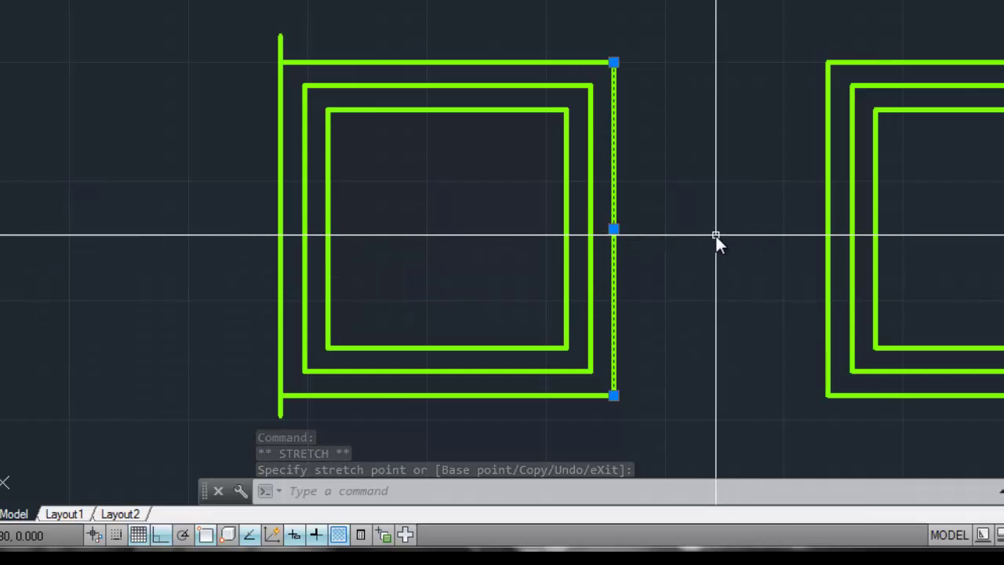
key(Escape)
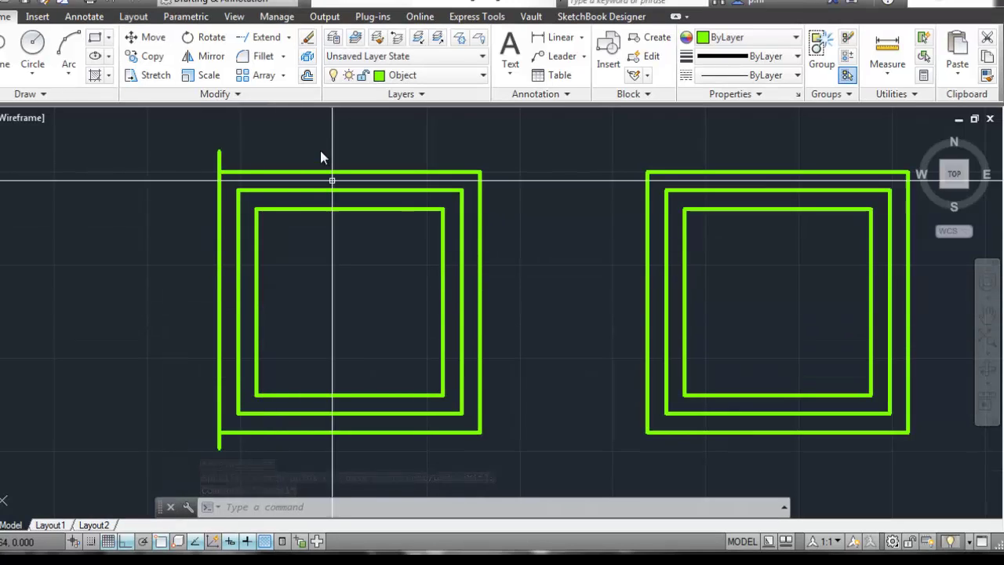
- Trim both overhanging ends of the left outer vertical line, using all lines of the line square and its offsets as cutting edges
click(288, 37)
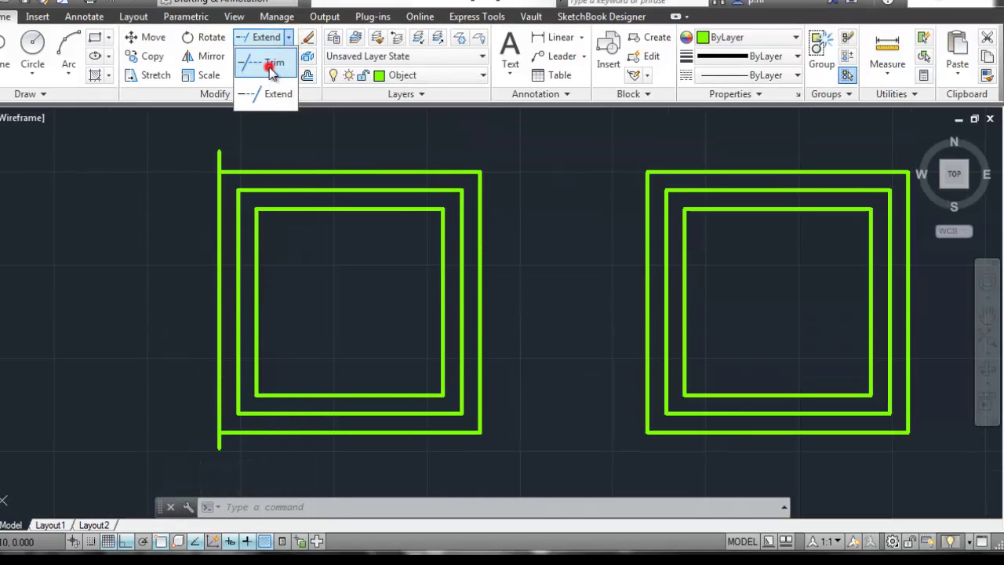
click(271, 69)
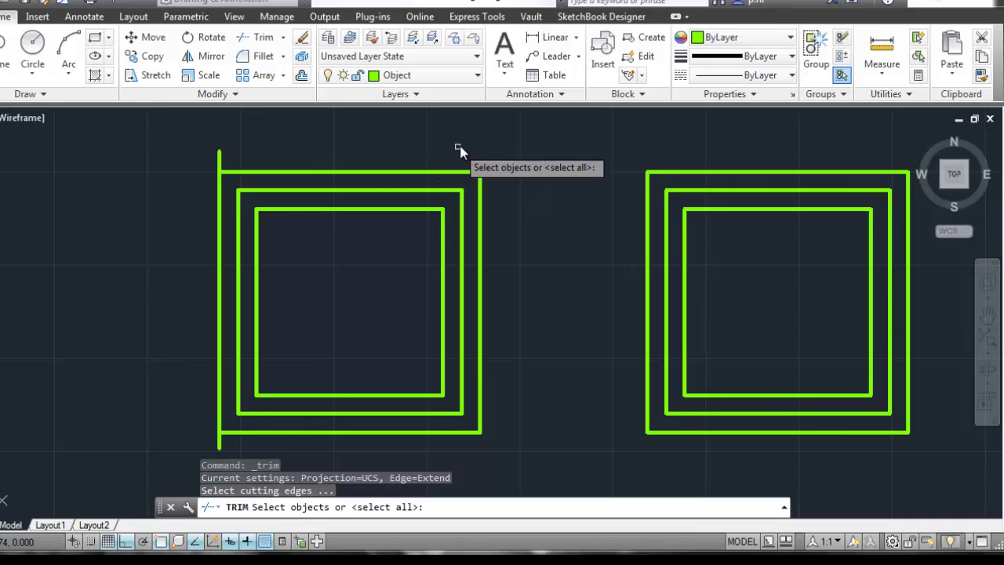
click(500, 143)
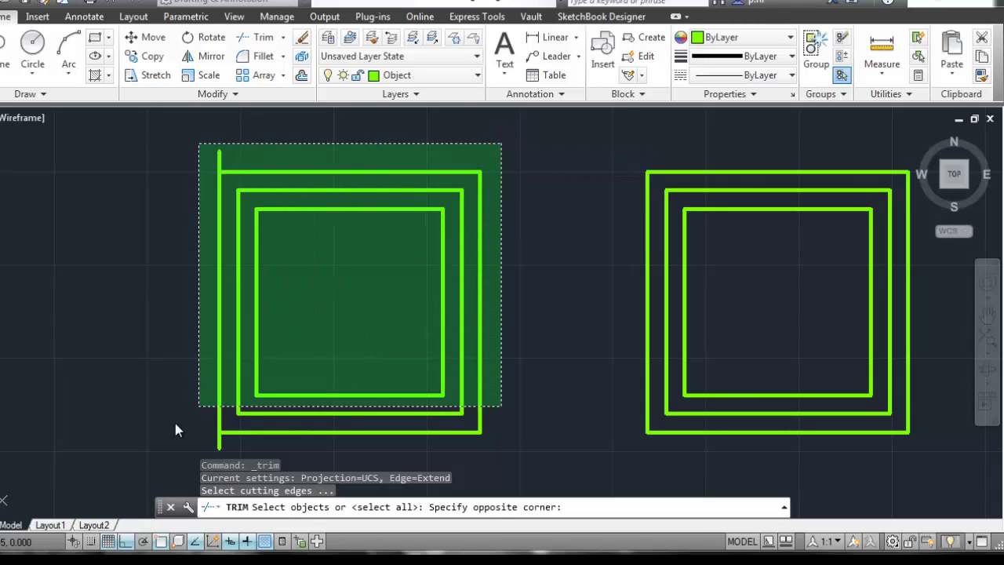
click(158, 463)
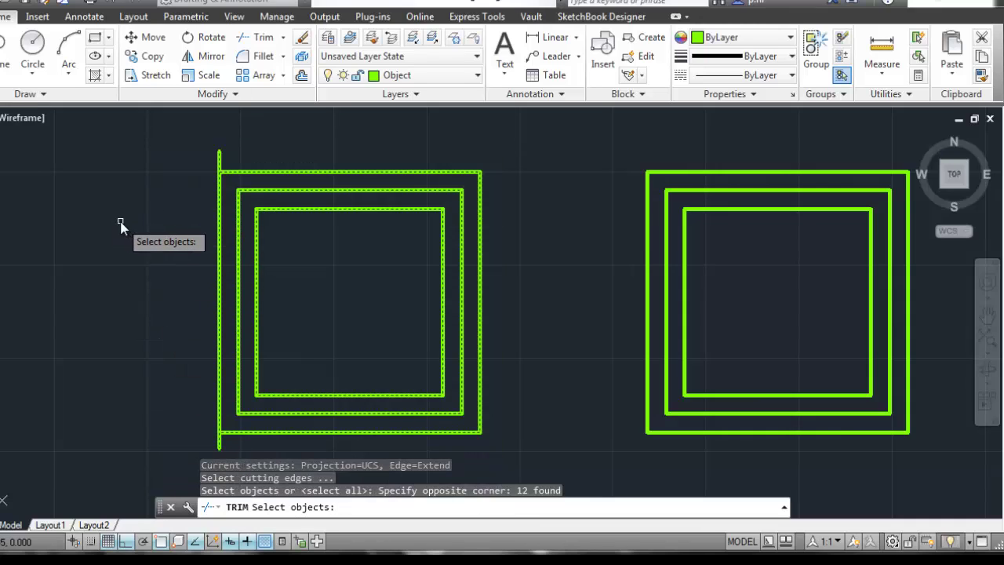
key(Return)
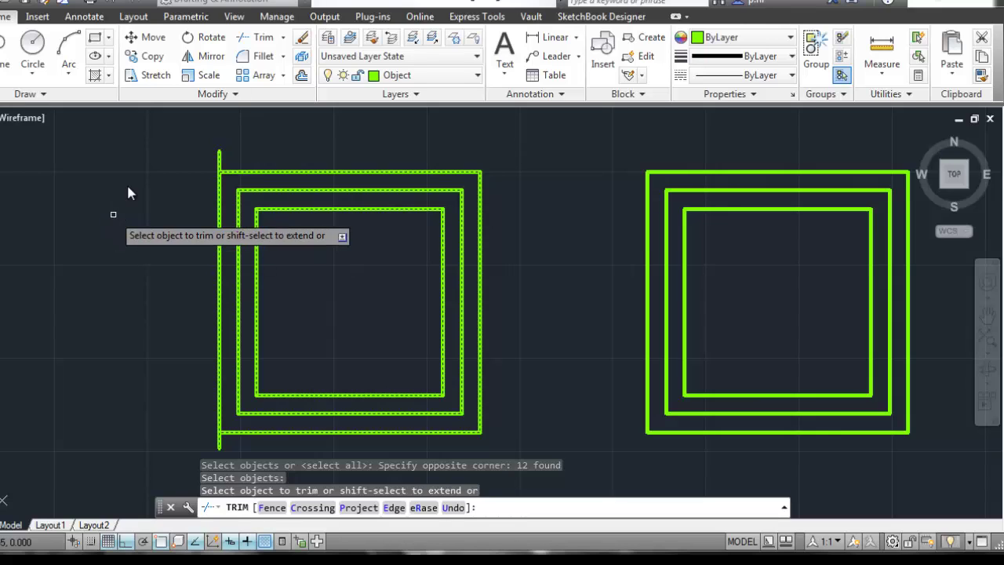
click(217, 159)
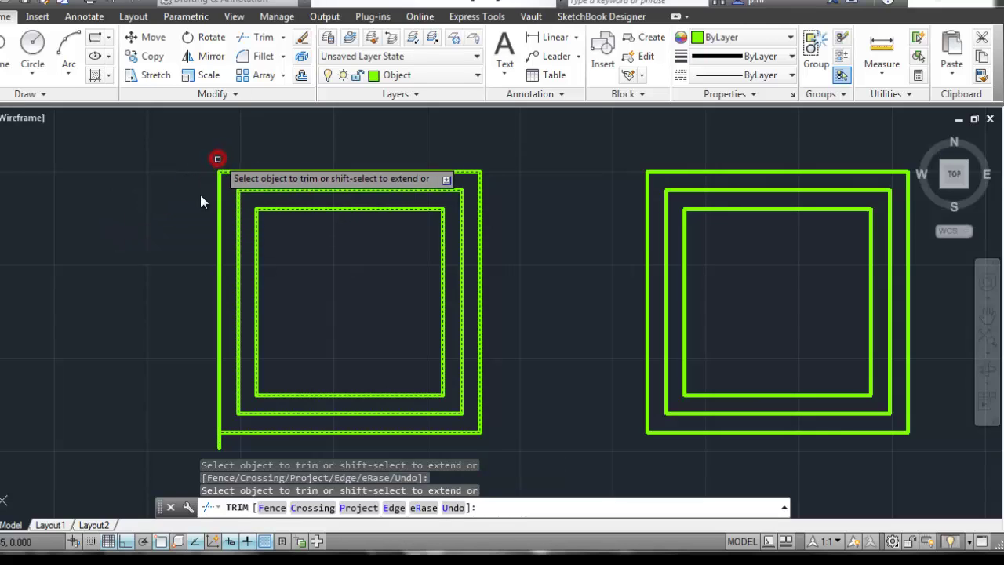
click(220, 445)
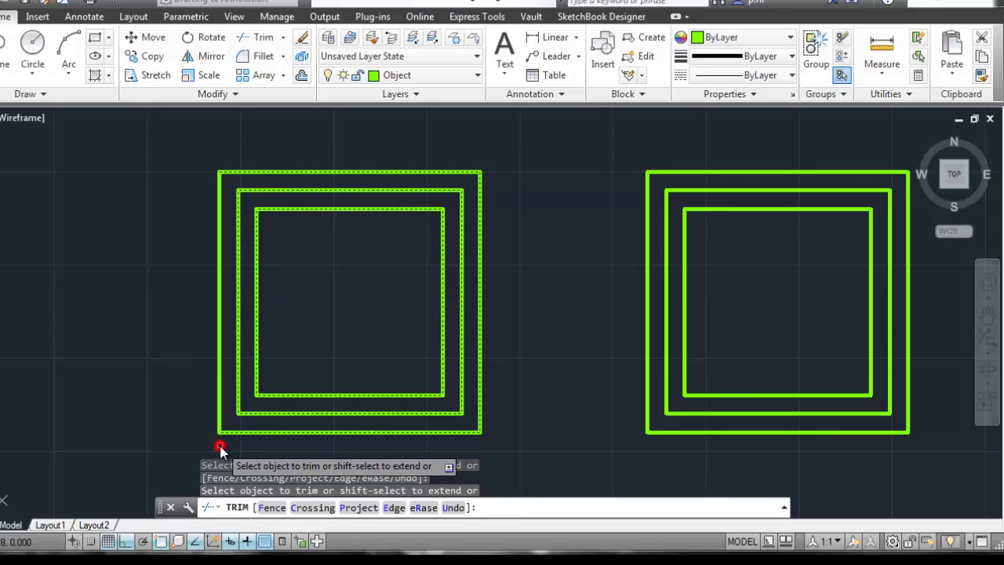
right_click(130, 318)
click(137, 324)
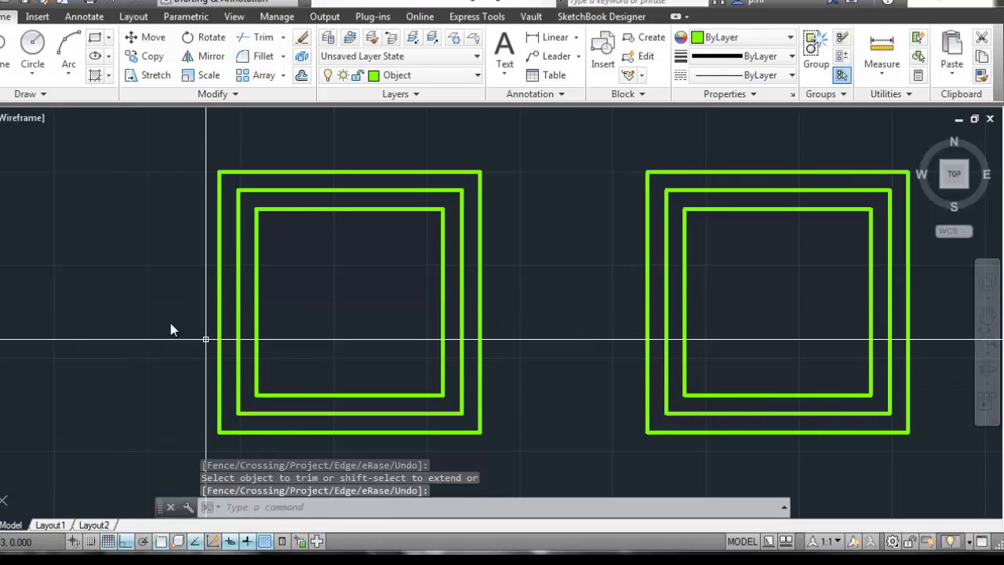
scroll(125, 312, down, 2)
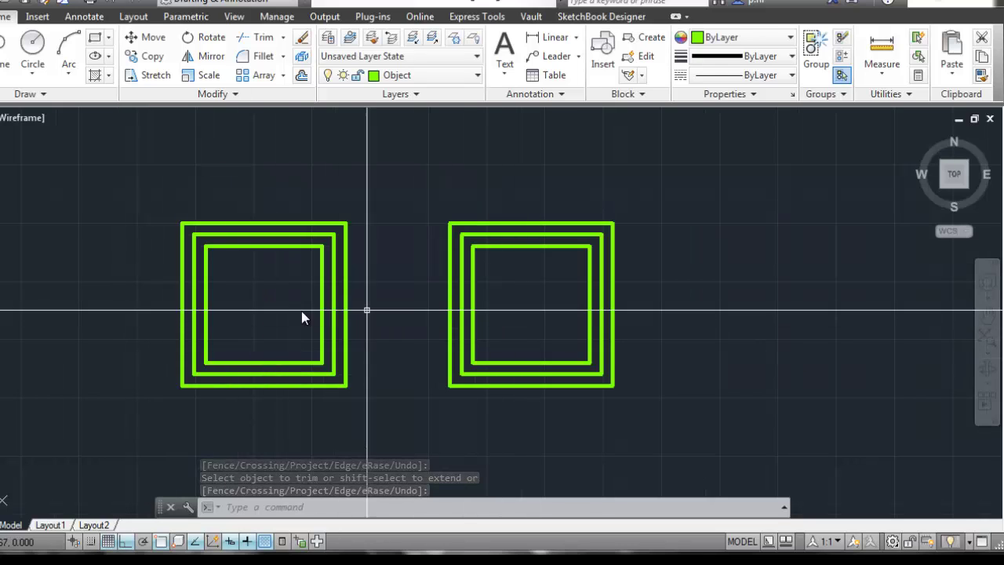